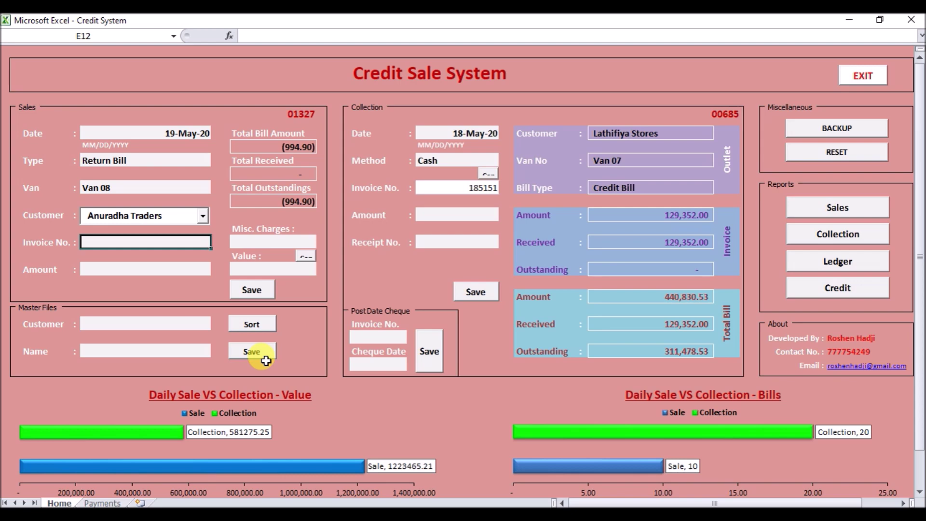
Open the context menu of the Home sheet tab in the Credit Sale System workbook.
{"action": "right_click", "coordinate": [67, 503]}
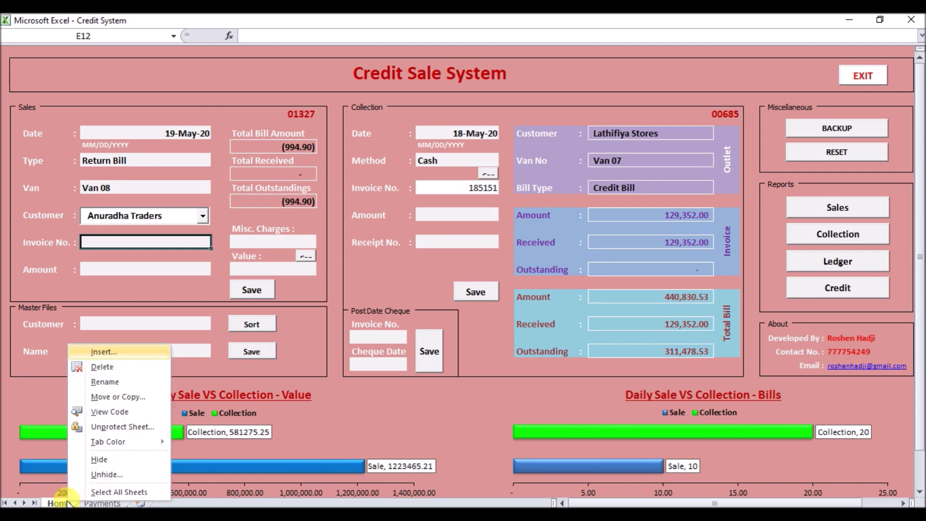
{"action": "left_click", "coordinate": [135, 428]}
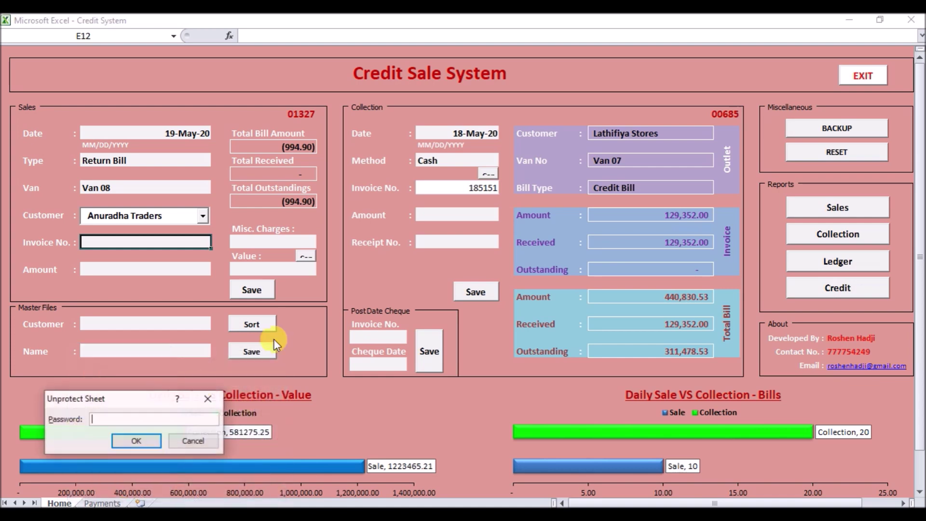
{"action": "left_click_drag", "start_coordinate": [154, 402], "coordinate": [404, 270]}
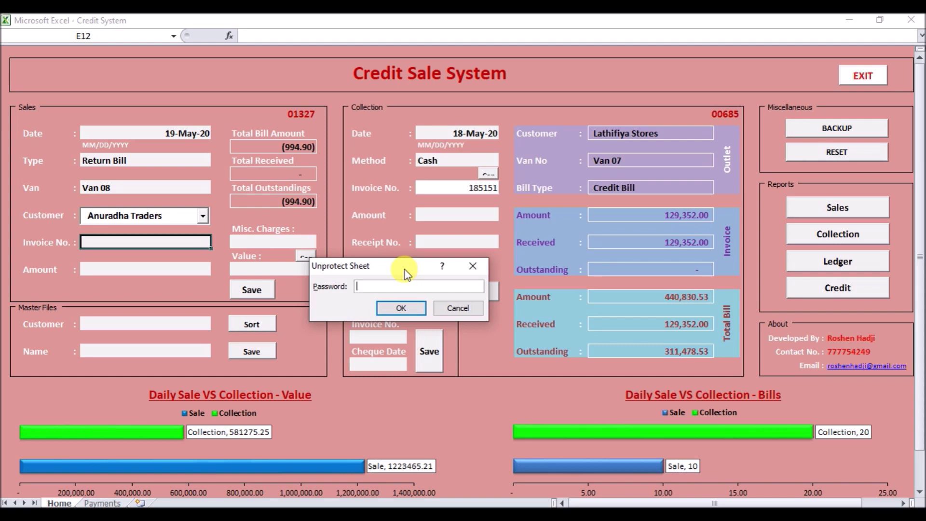
{"action": "left_click_drag", "start_coordinate": [408, 270], "coordinate": [456, 243]}
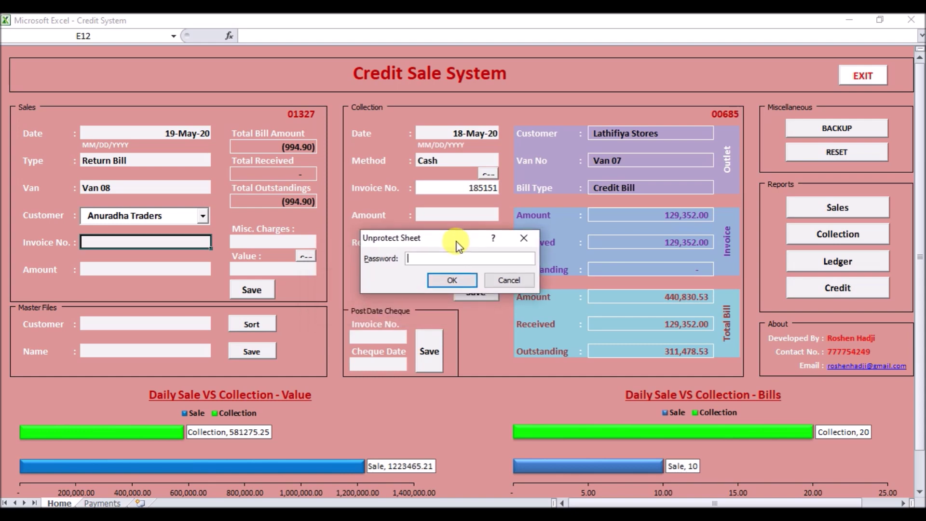
{"action": "mouse_move", "coordinate": [456, 241]}
{"action": "left_mouse_down"}
{"action": "mouse_move", "coordinate": [433, 219]}
{"action": "mouse_move", "coordinate": [401, 238]}
{"action": "left_mouse_up"}
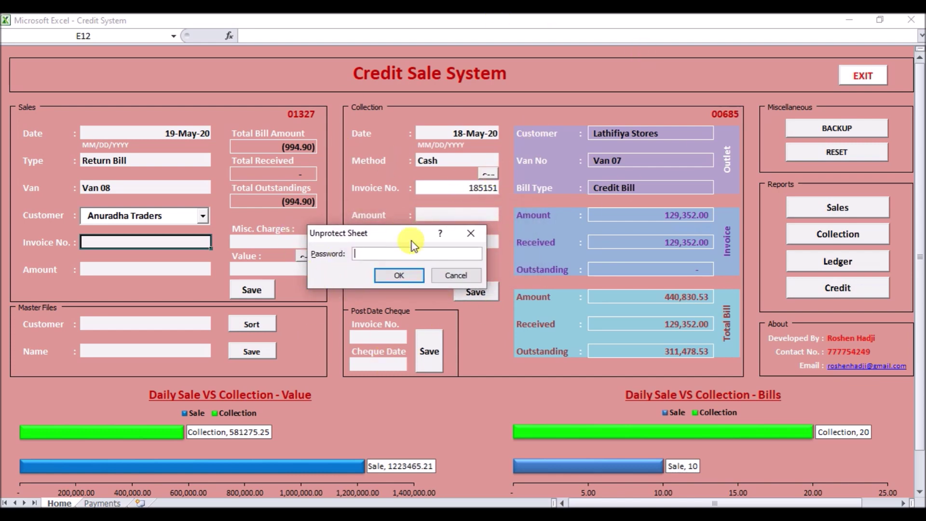
{"action": "left_click_drag", "start_coordinate": [400, 238], "coordinate": [422, 238]}
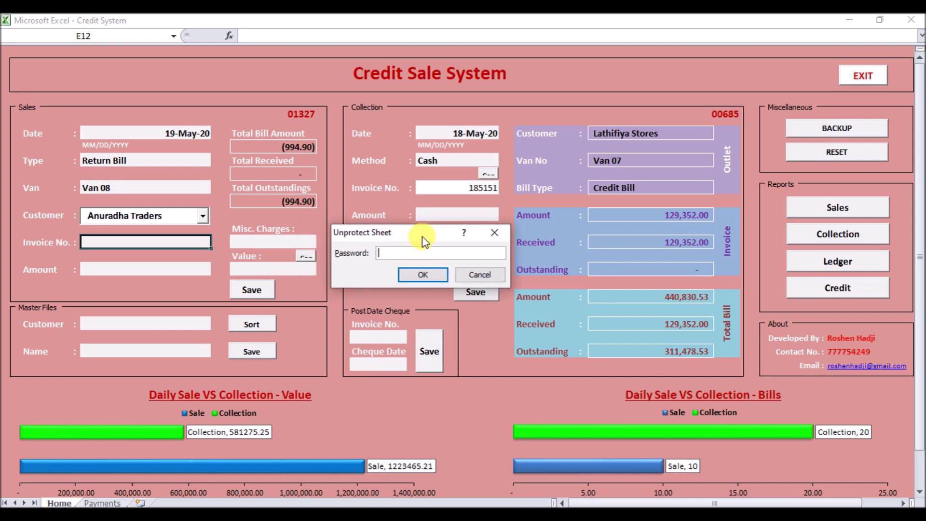
{"action": "mouse_move", "coordinate": [423, 237]}
{"action": "left_mouse_down"}
{"action": "mouse_move", "coordinate": [524, 213]}
{"action": "mouse_move", "coordinate": [442, 218]}
{"action": "mouse_move", "coordinate": [386, 251]}
{"action": "left_mouse_up"}
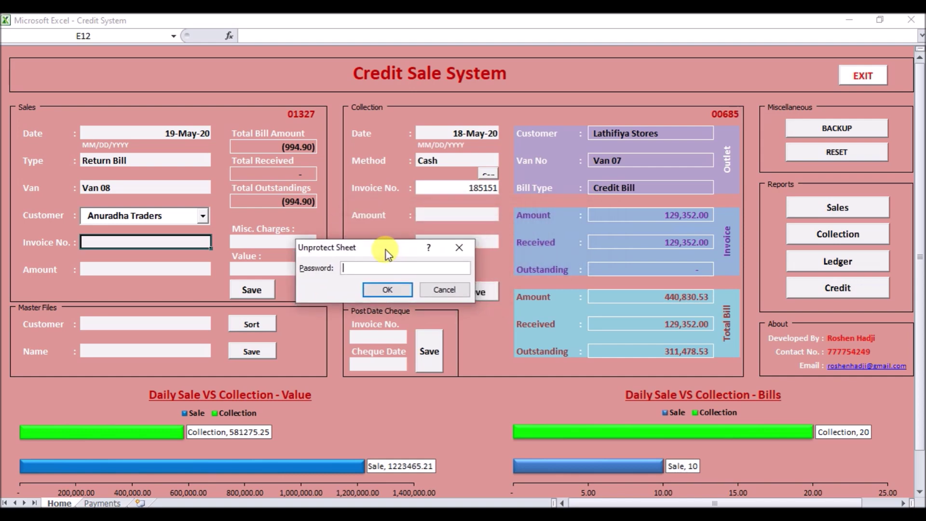
{"action": "left_click_drag", "start_coordinate": [386, 251], "coordinate": [447, 205]}
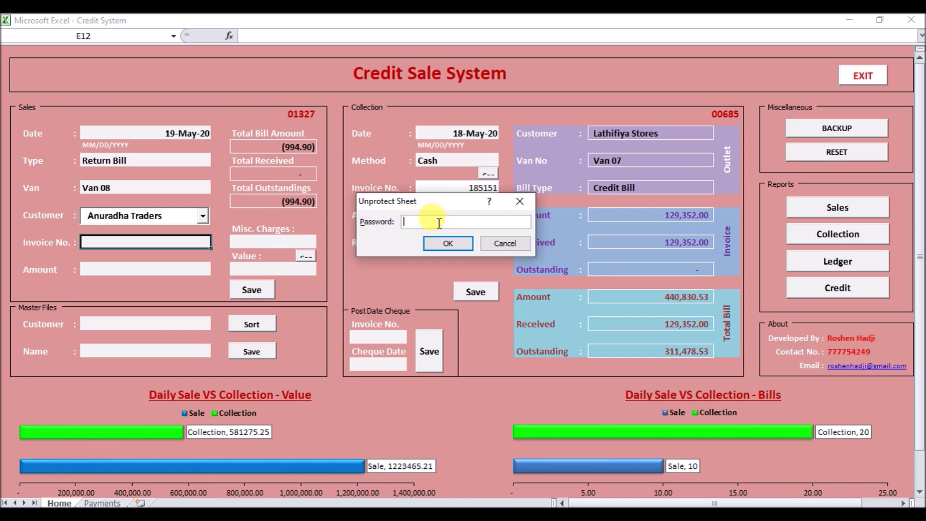
{"action": "left_click_drag", "start_coordinate": [443, 208], "coordinate": [443, 221]}
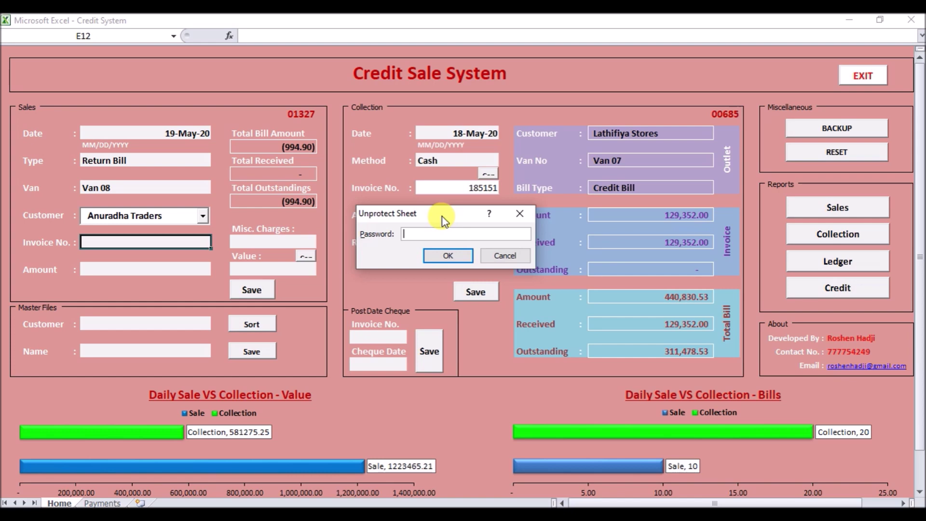
{"action": "left_click_drag", "start_coordinate": [443, 220], "coordinate": [420, 230]}
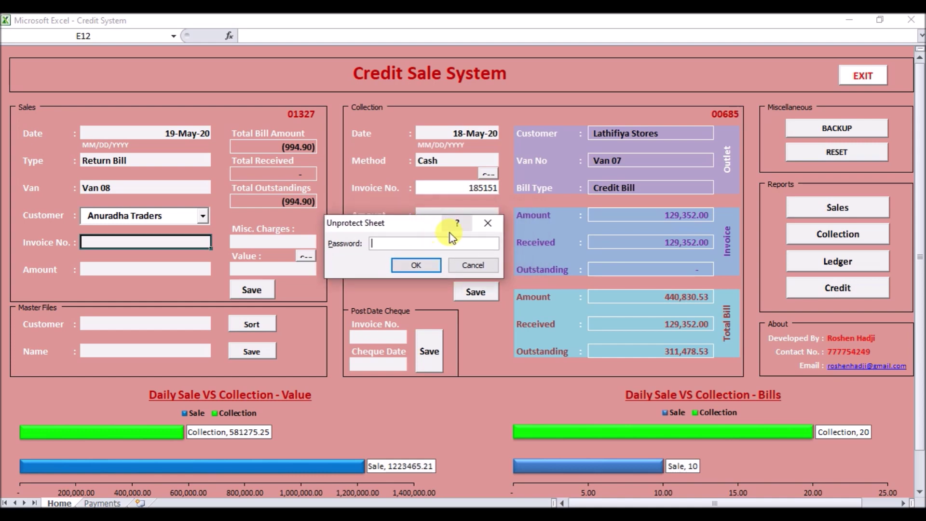
{"action": "left_click_drag", "start_coordinate": [422, 230], "coordinate": [392, 241]}
{"action": "left_click", "coordinate": [442, 277]}
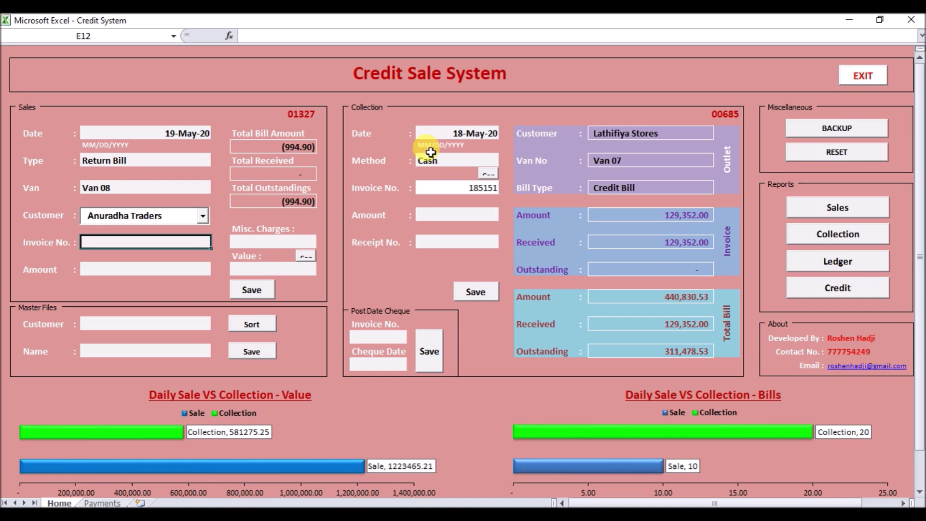
Restore and maximize the Excel window, glance at File > Info, then return to the sheet.
{"action": "double_click", "coordinate": [492, 25]}
{"action": "left_click", "coordinate": [598, 28]}
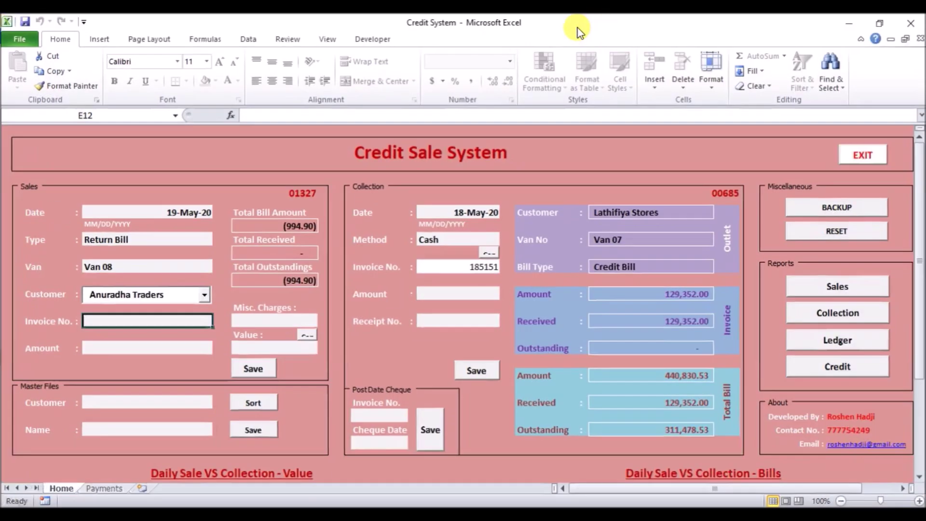
{"action": "left_click", "coordinate": [27, 37]}
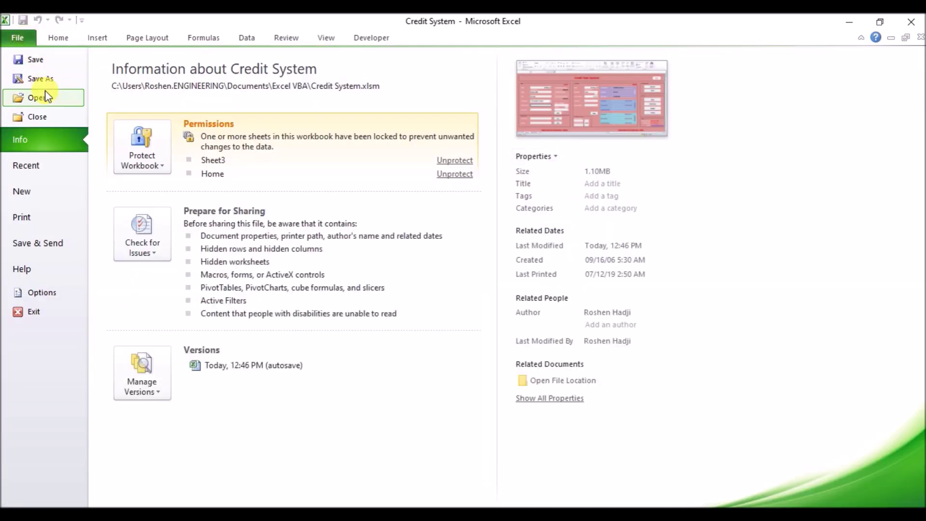
{"action": "key", "text": "Escape"}
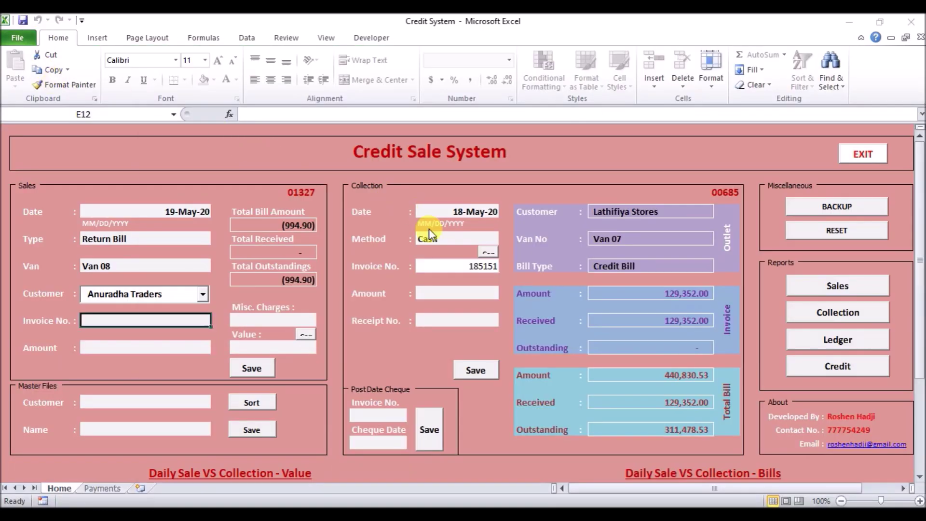
Open Save As General Options, then cancel it and Save As without setting a password.
{"action": "key", "text": "F12"}
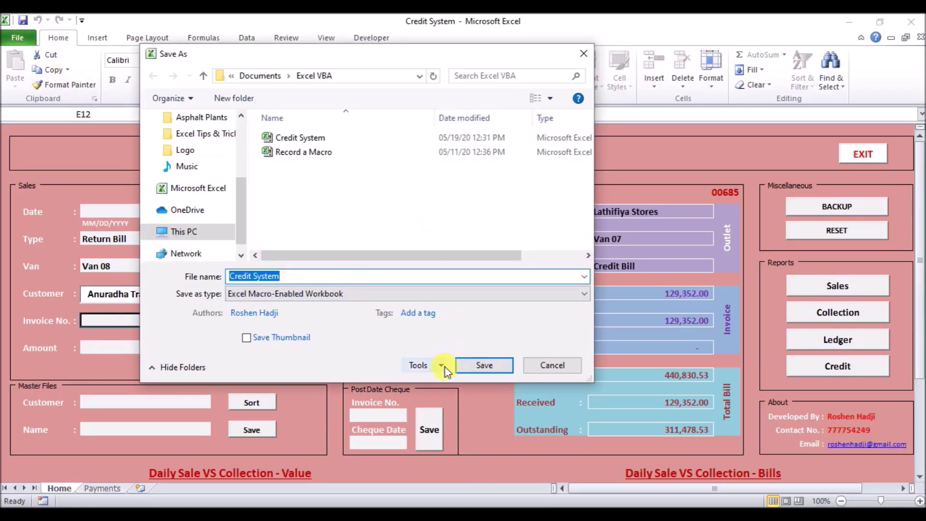
{"action": "left_click", "coordinate": [439, 365]}
{"action": "left_click", "coordinate": [452, 413]}
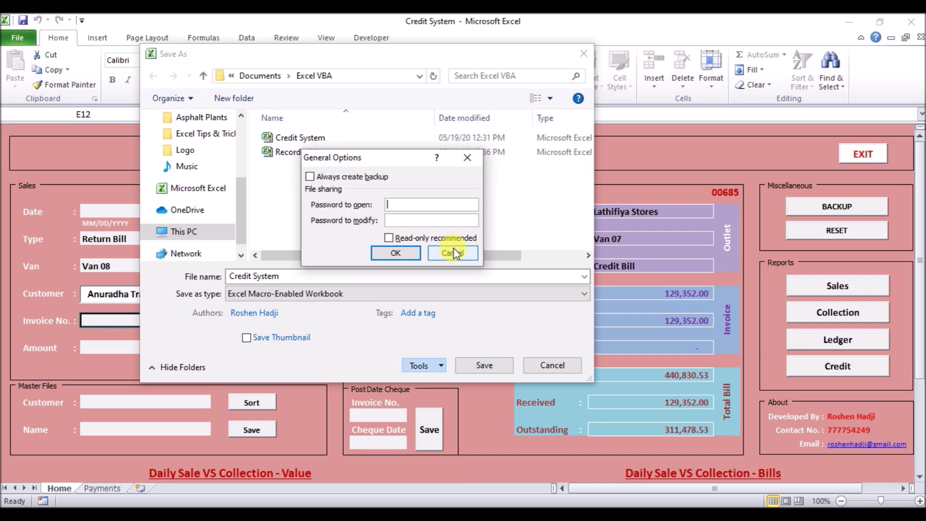
{"action": "left_click", "coordinate": [454, 250]}
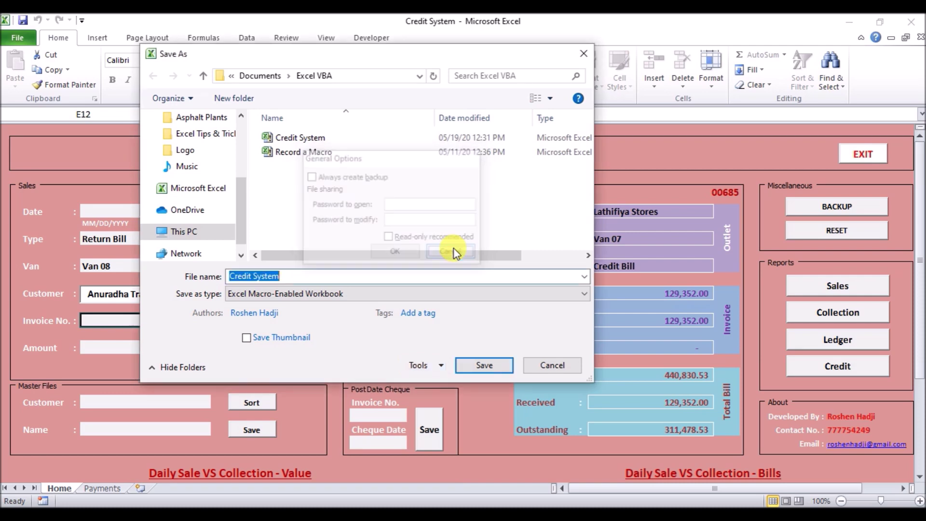
{"action": "left_click", "coordinate": [583, 54]}
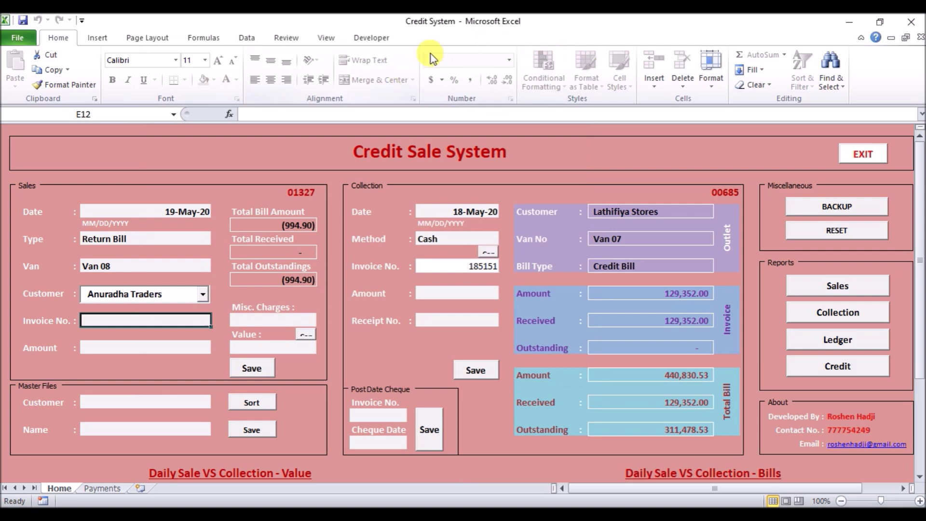
{"action": "left_click", "coordinate": [289, 37]}
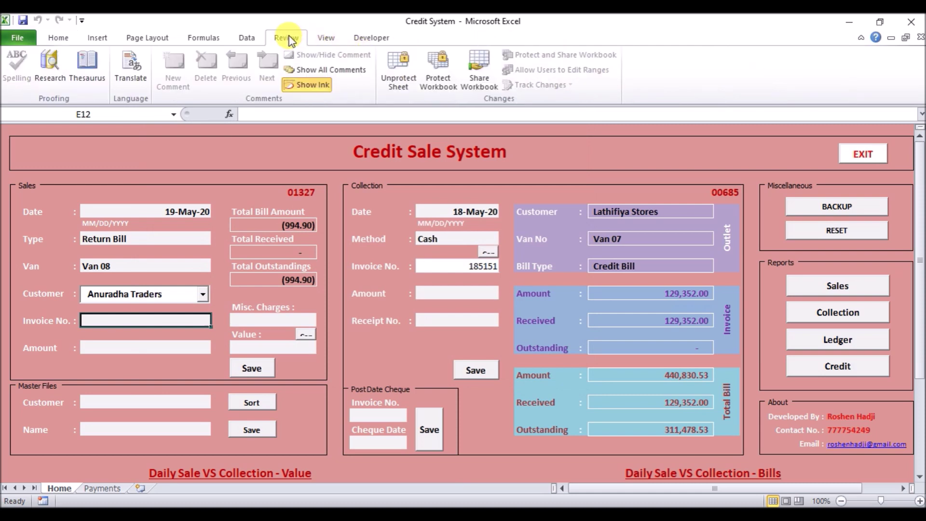
{"action": "left_click", "coordinate": [445, 78]}
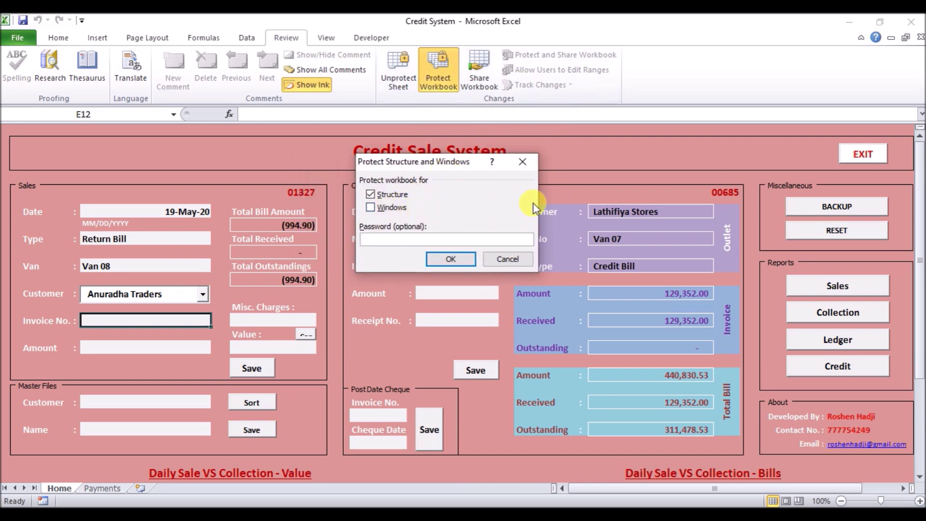
{"action": "left_click", "coordinate": [512, 257]}
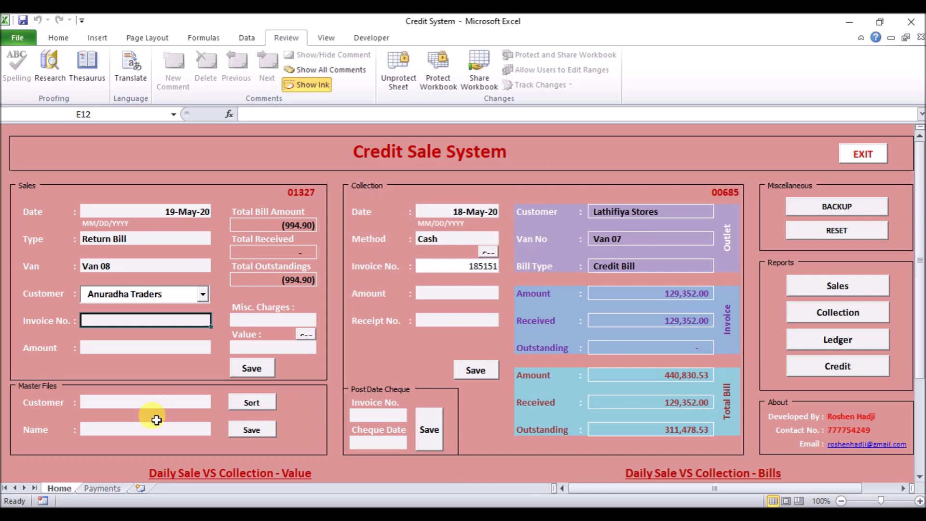
{"action": "right_click", "coordinate": [69, 491]}
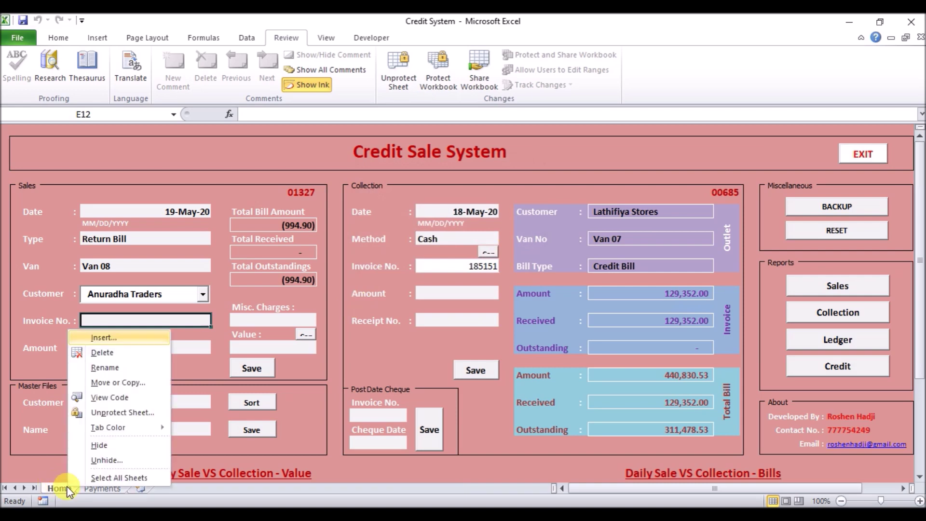
{"action": "left_click", "coordinate": [125, 415]}
{"action": "left_click_drag", "start_coordinate": [149, 387], "coordinate": [435, 273]}
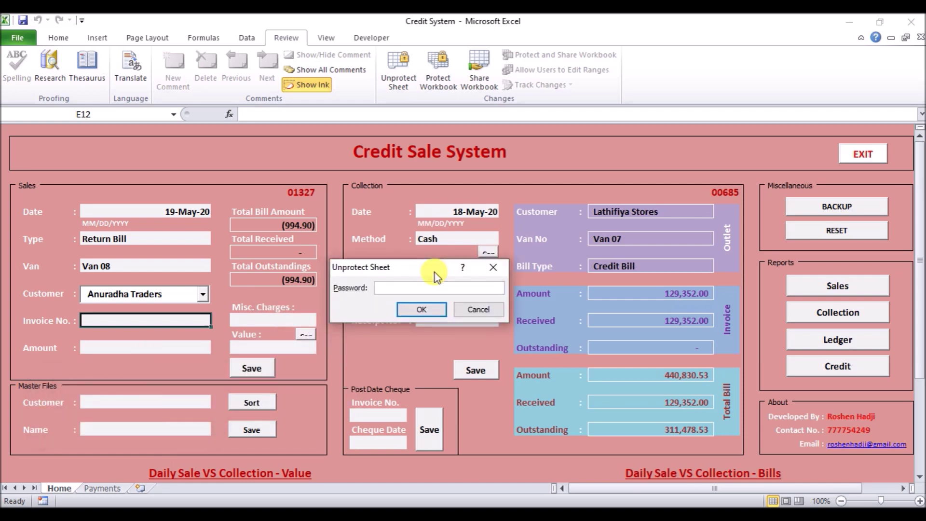
{"action": "left_click_drag", "start_coordinate": [430, 271], "coordinate": [379, 231]}
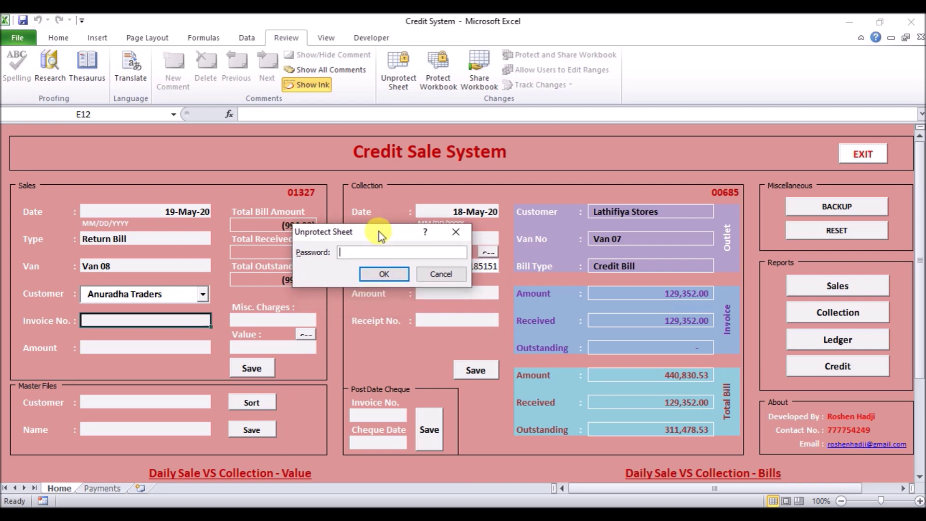
{"action": "left_click", "coordinate": [440, 274]}
{"action": "left_click", "coordinate": [58, 38]}
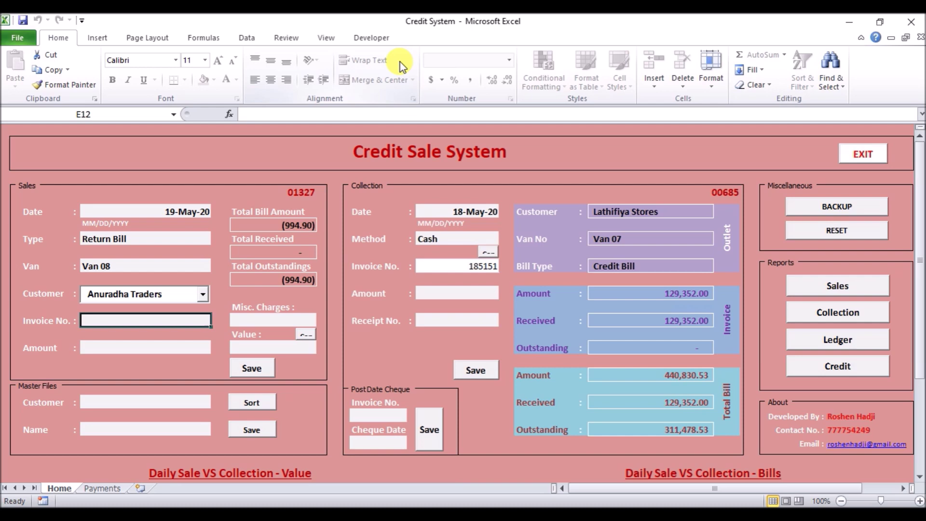
{"action": "right_click", "coordinate": [59, 488]}
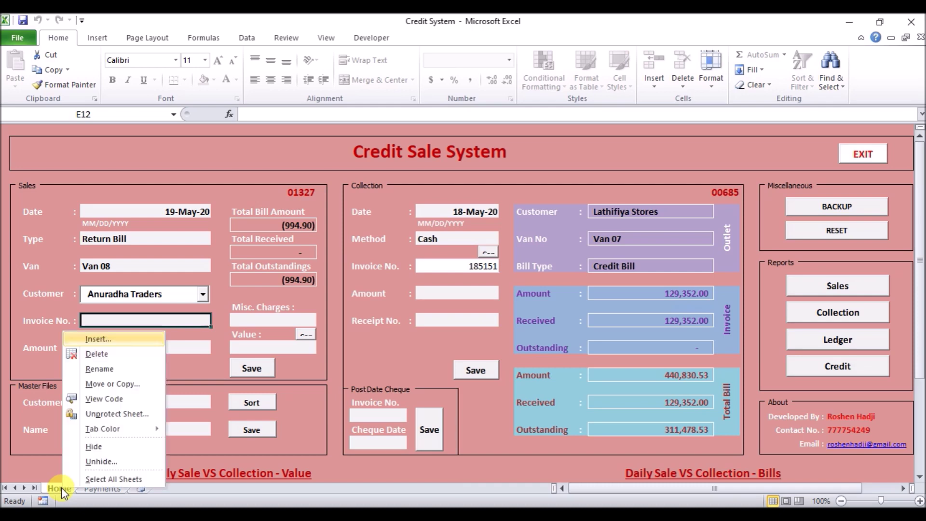
{"action": "left_click", "coordinate": [112, 414]}
{"action": "left_click", "coordinate": [113, 418]}
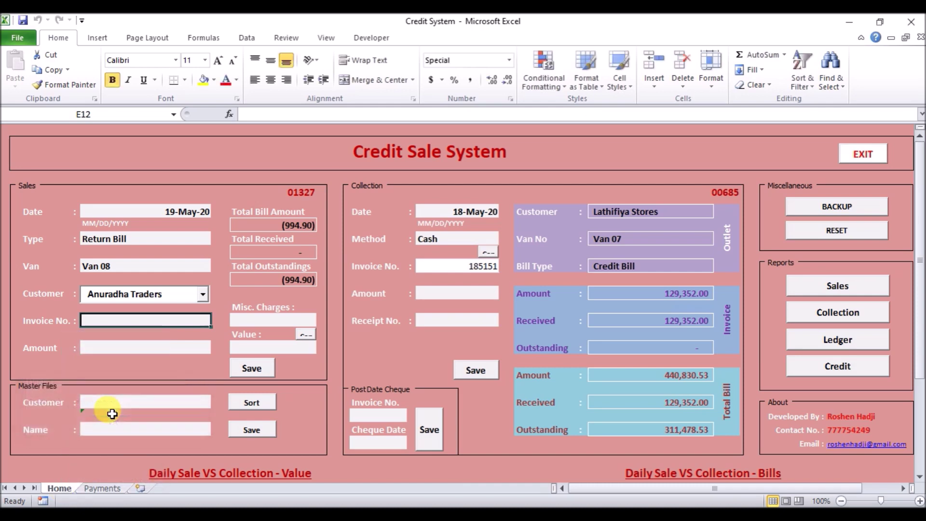
{"action": "right_click", "coordinate": [71, 492]}
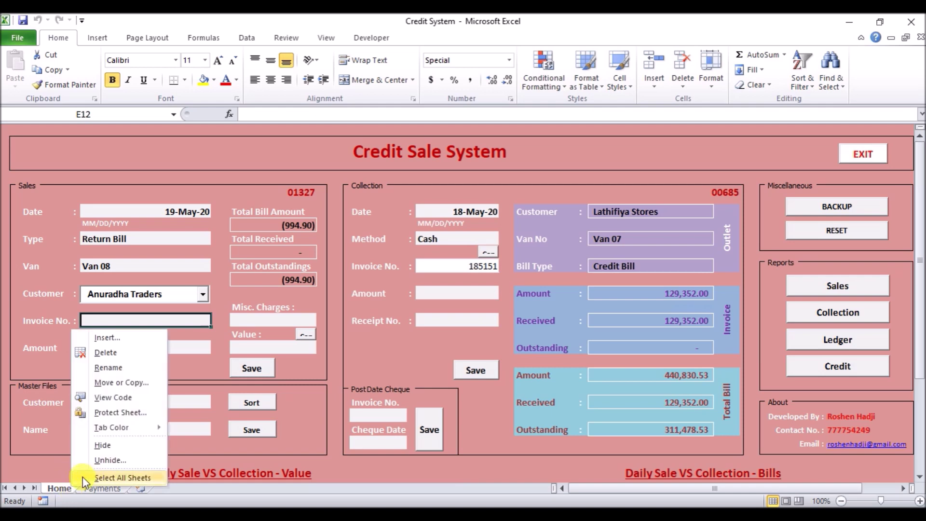
{"action": "left_click", "coordinate": [122, 414]}
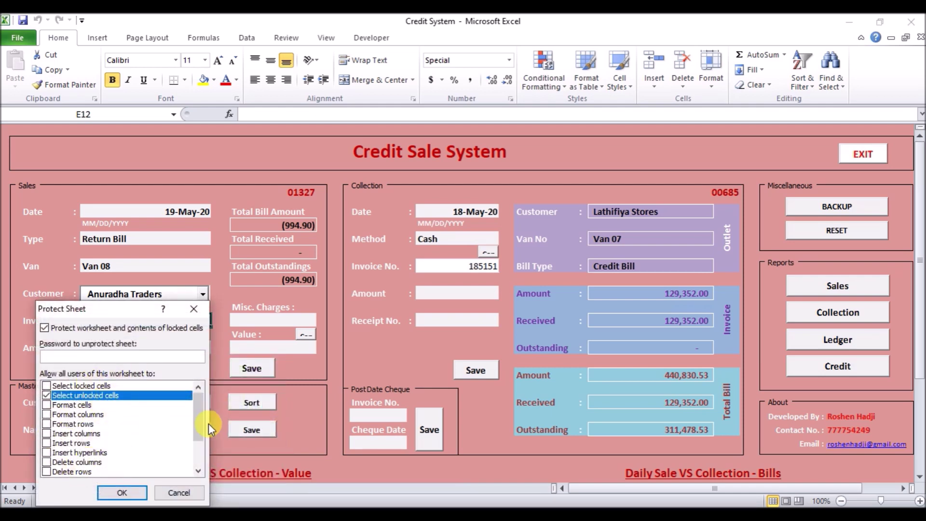
{"action": "mouse_move", "coordinate": [201, 426]}
{"action": "left_mouse_down"}
{"action": "mouse_move", "coordinate": [197, 464]}
{"action": "mouse_move", "coordinate": [199, 419]}
{"action": "left_mouse_up"}
{"action": "left_click", "coordinate": [174, 493]}
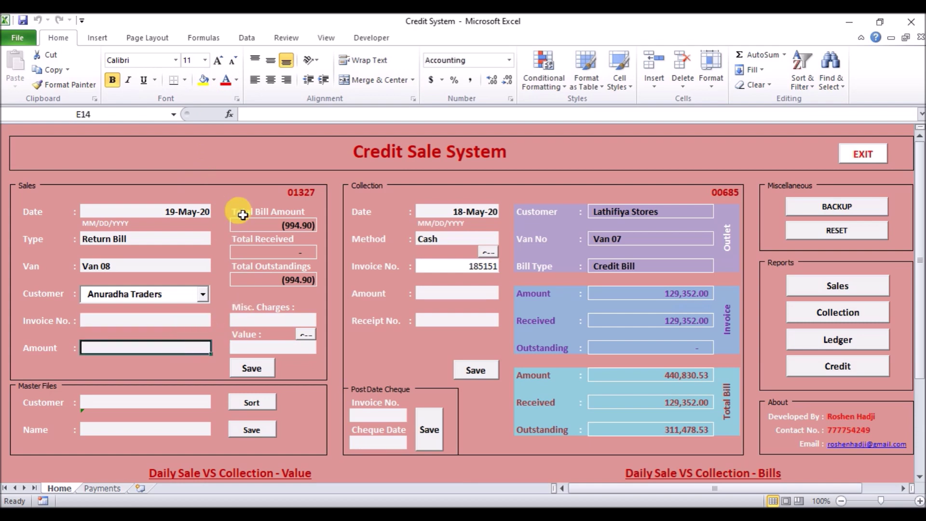
Inspect the formulas behind Type, Total Bill Amount, Customer, Van No and Bill Type.
{"action": "left_click", "coordinate": [188, 237]}
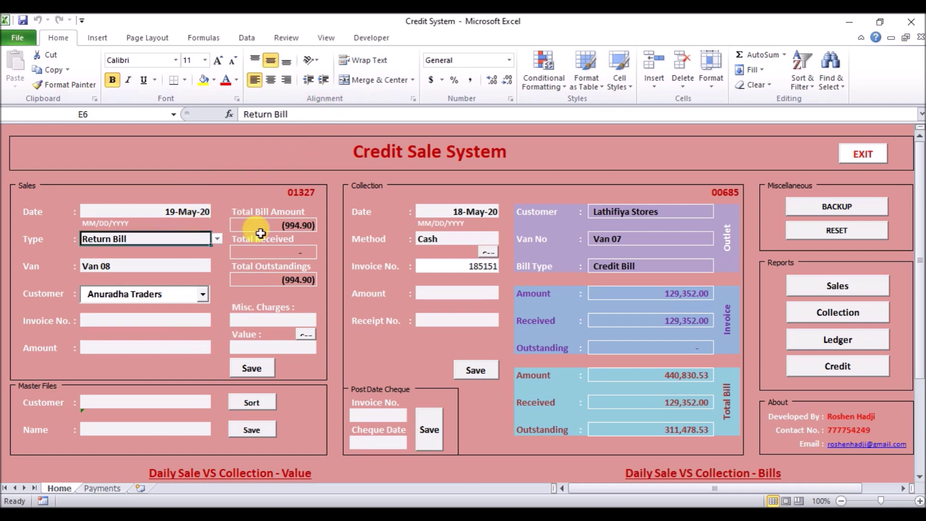
{"action": "left_click", "coordinate": [307, 225]}
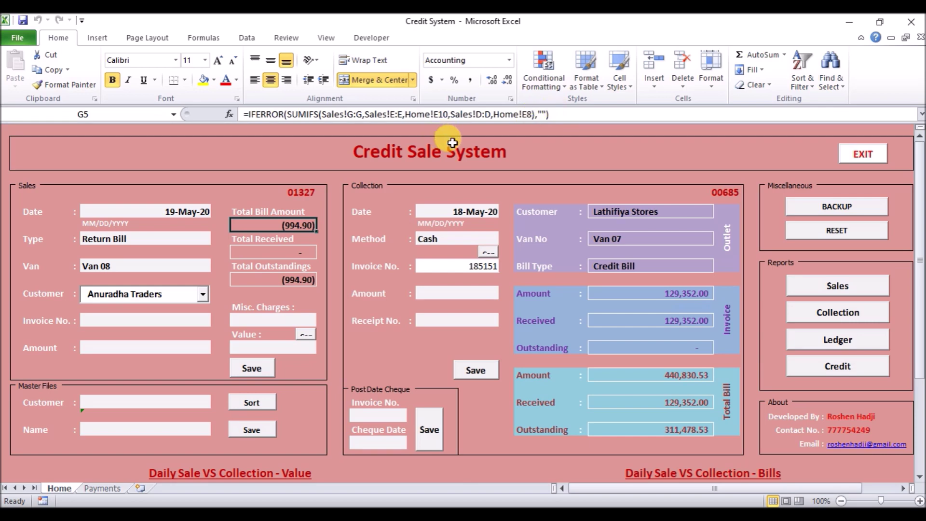
{"action": "left_click", "coordinate": [645, 211]}
{"action": "left_click", "coordinate": [645, 239]}
{"action": "left_click", "coordinate": [645, 261]}
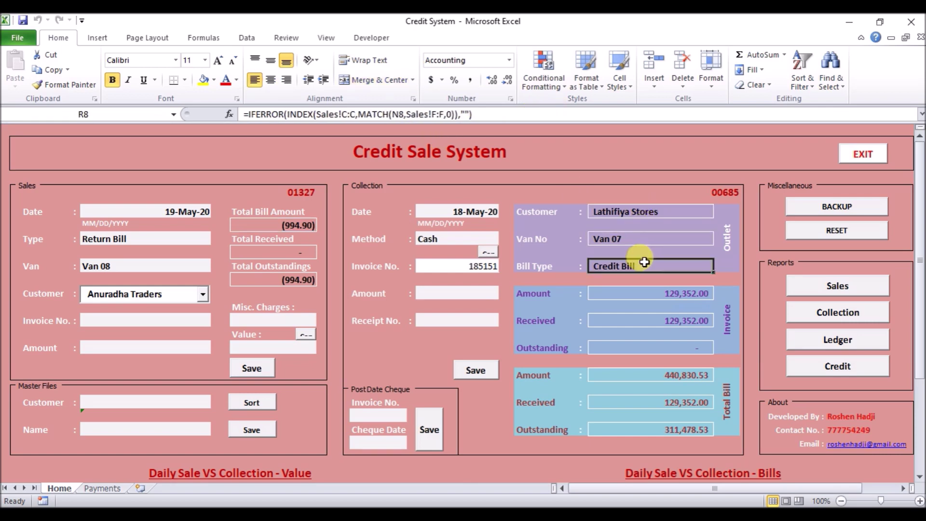
Protect the Home sheet with a password, entered and confirmed.
{"action": "right_click", "coordinate": [66, 489]}
{"action": "left_click", "coordinate": [119, 415]}
{"action": "type", "text": "********"}
{"action": "key", "text": "Return"}
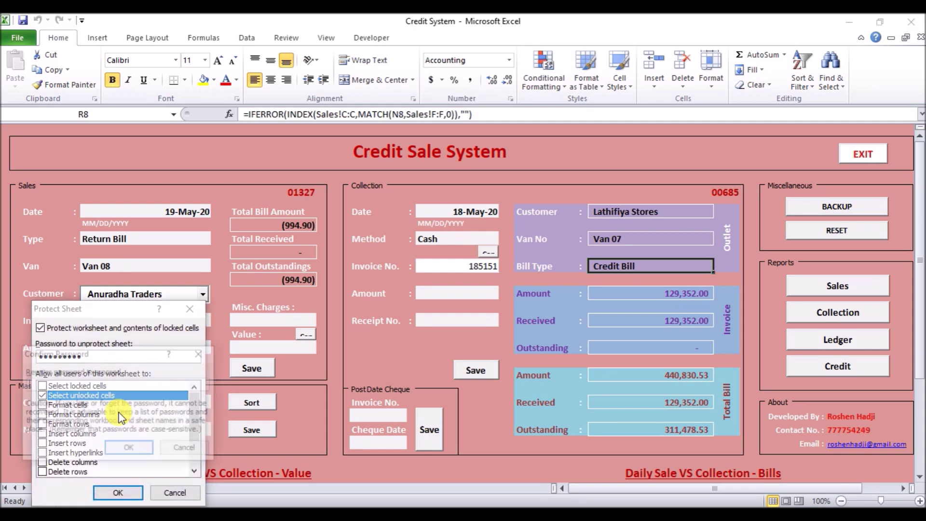
{"action": "type", "text": "*******"}
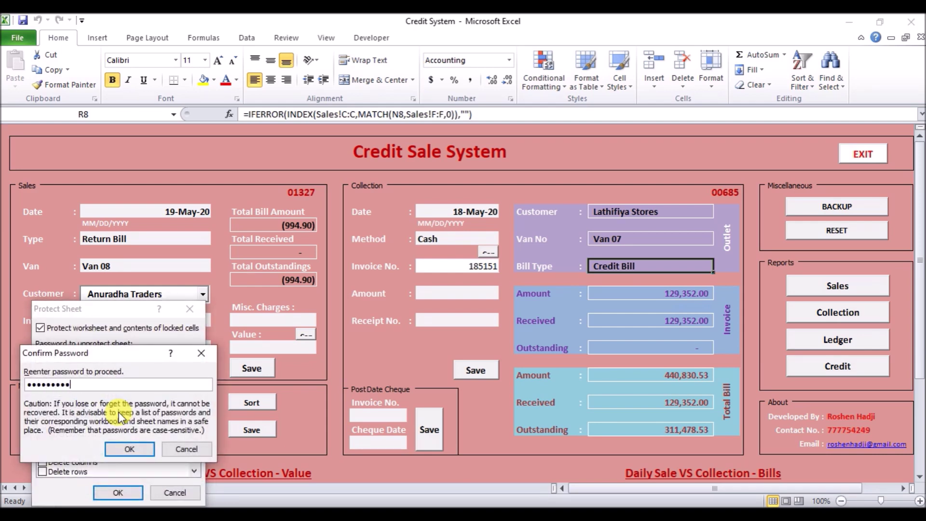
{"action": "key", "text": "Return"}
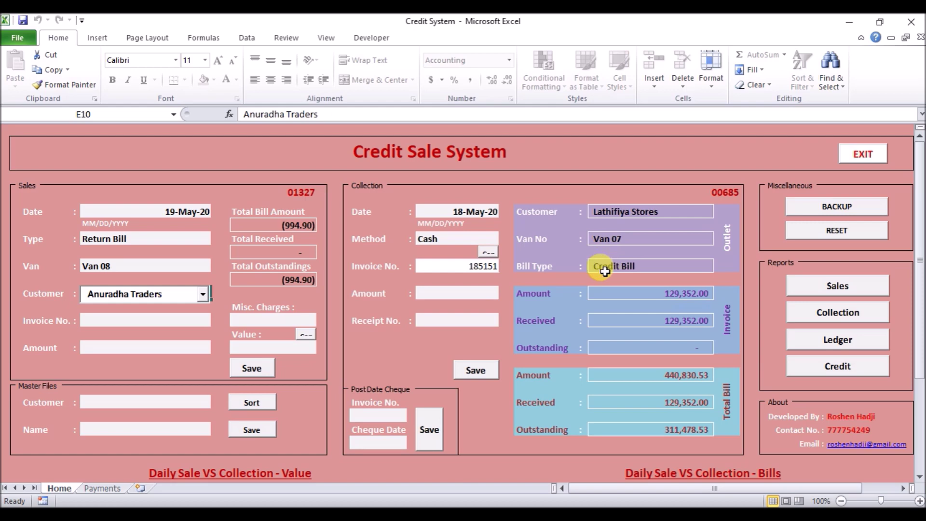
Set the Sales Type dropdown to Credit Bill.
{"action": "left_click", "coordinate": [180, 212]}
{"action": "left_click", "coordinate": [191, 240]}
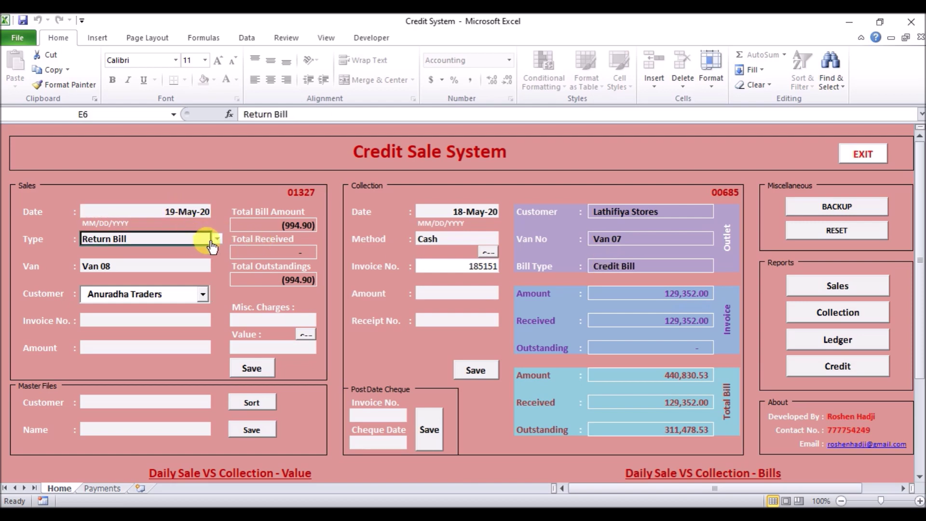
{"action": "left_click", "coordinate": [218, 239]}
{"action": "left_click", "coordinate": [184, 247]}
Set the Van dropdown to Van 07, leaving the customer unchanged.
{"action": "left_click", "coordinate": [196, 266]}
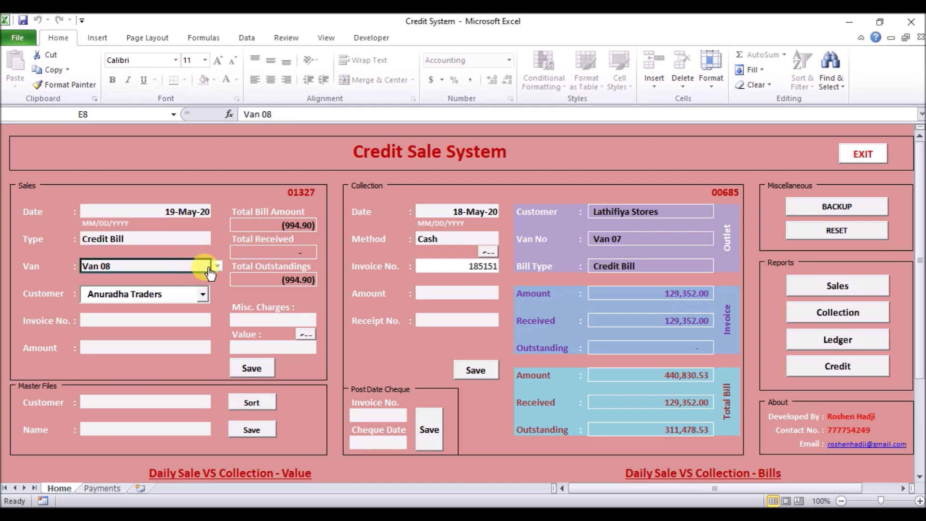
{"action": "left_click", "coordinate": [218, 265]}
{"action": "left_click", "coordinate": [145, 293]}
{"action": "left_click", "coordinate": [204, 294]}
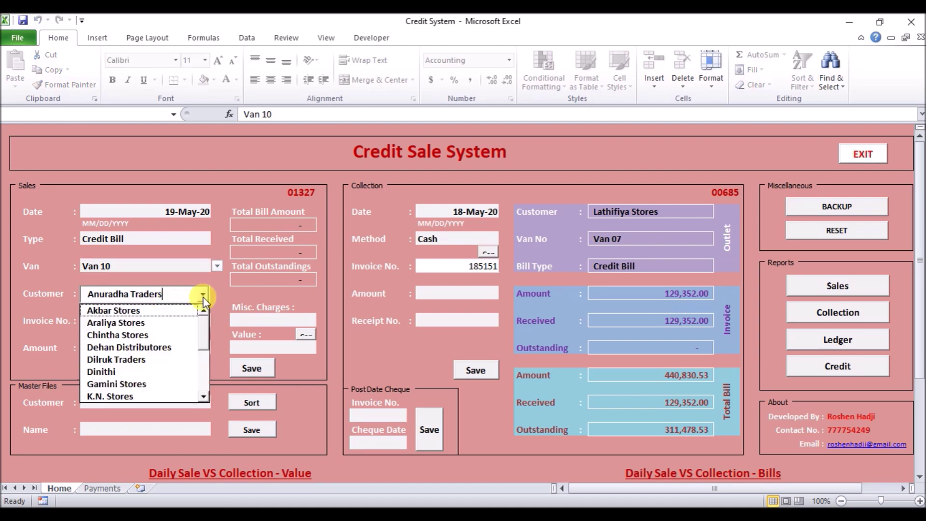
{"action": "left_click", "coordinate": [214, 270]}
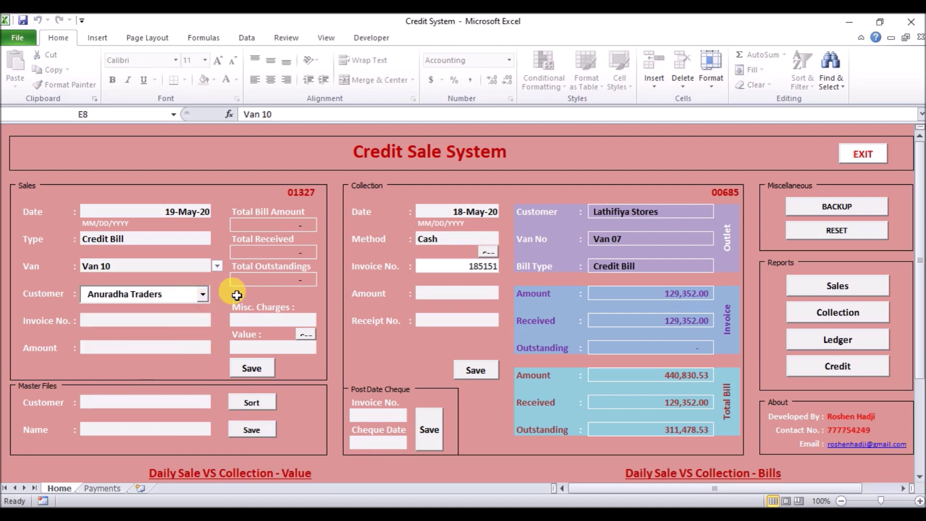
{"action": "left_click", "coordinate": [217, 266]}
{"action": "left_click", "coordinate": [178, 286]}
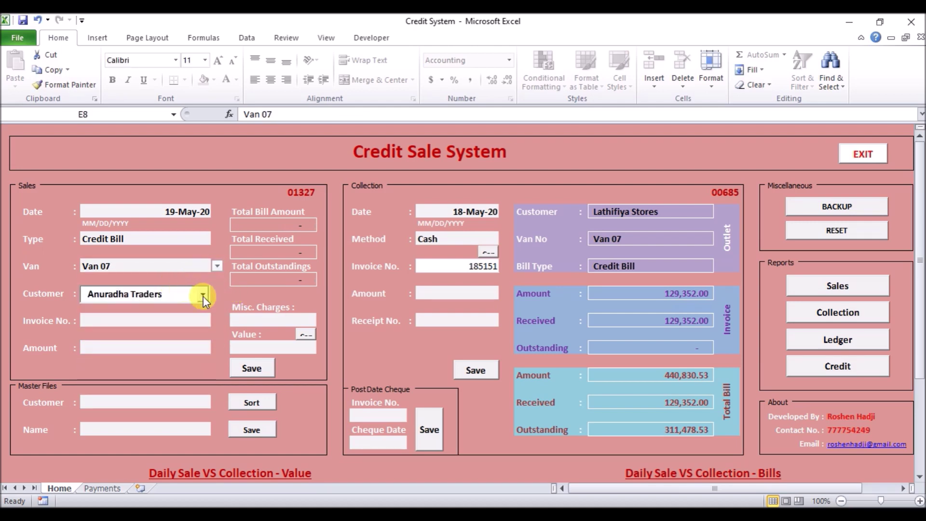
{"action": "left_click", "coordinate": [202, 294]}
{"action": "left_click", "coordinate": [301, 296]}
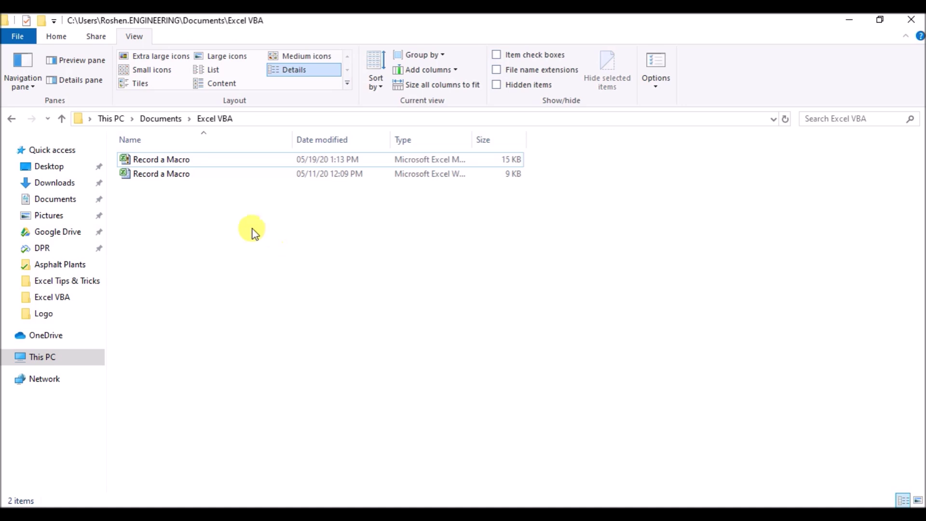
Open the 15 KB macro-enabled Record a Macro workbook from the Excel VBA folder.
{"action": "left_click", "coordinate": [157, 159]}
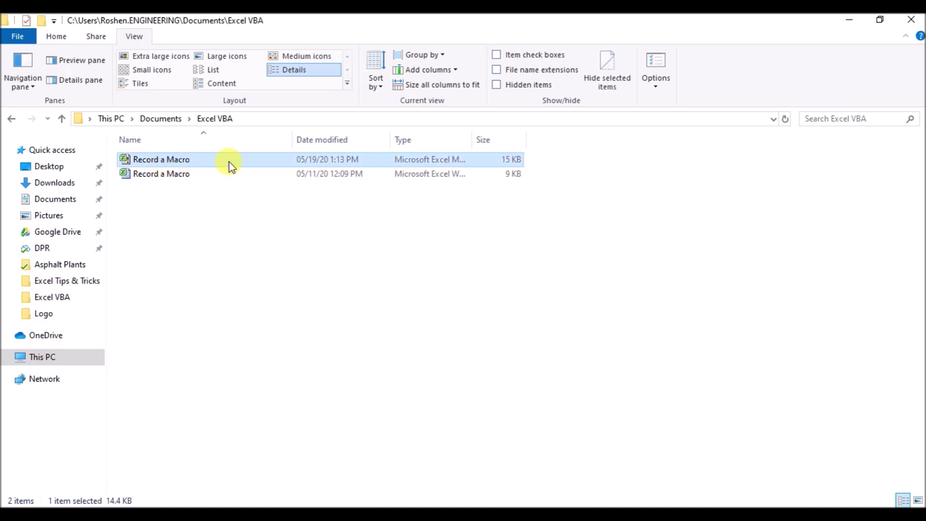
{"action": "left_click", "coordinate": [165, 175]}
{"action": "left_click", "coordinate": [168, 166]}
{"action": "double_click", "coordinate": [168, 165]}
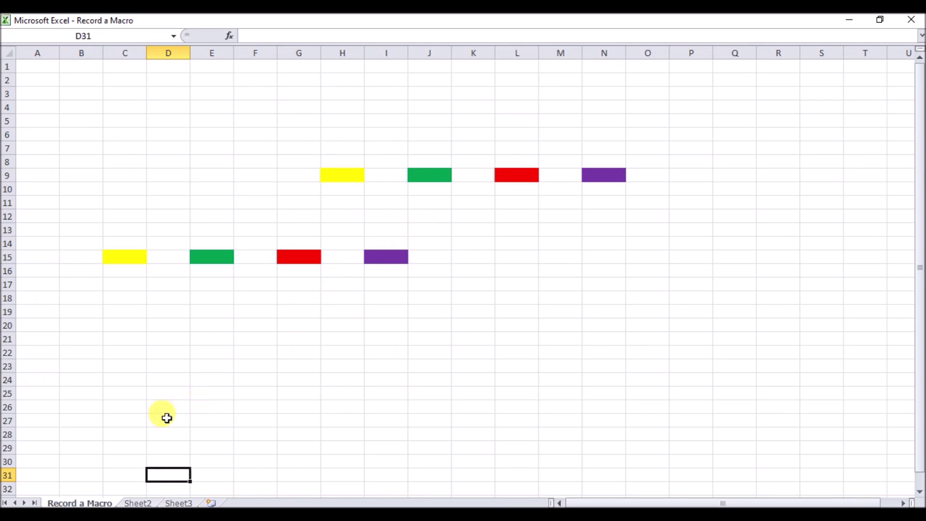
Protect the Record a Macro sheet with a password, entered and confirmed.
{"action": "right_click", "coordinate": [87, 504]}
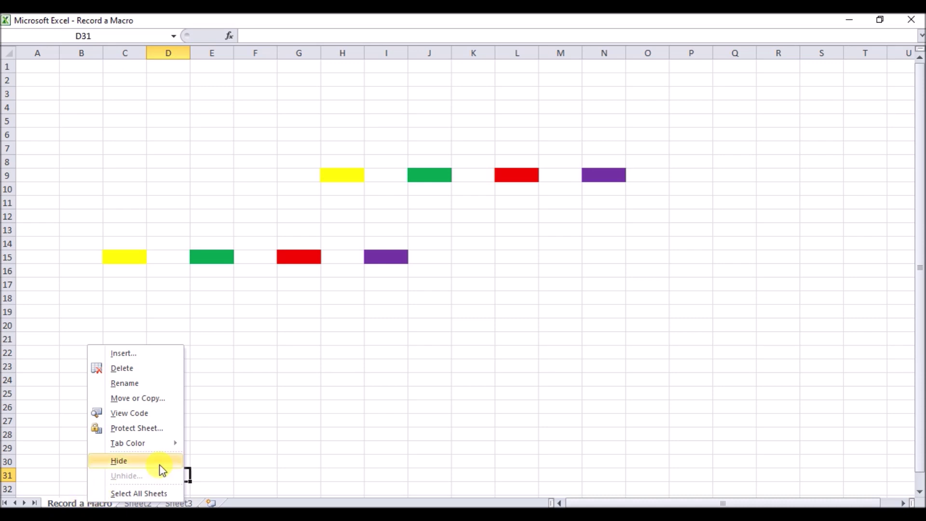
{"action": "left_click", "coordinate": [147, 429]}
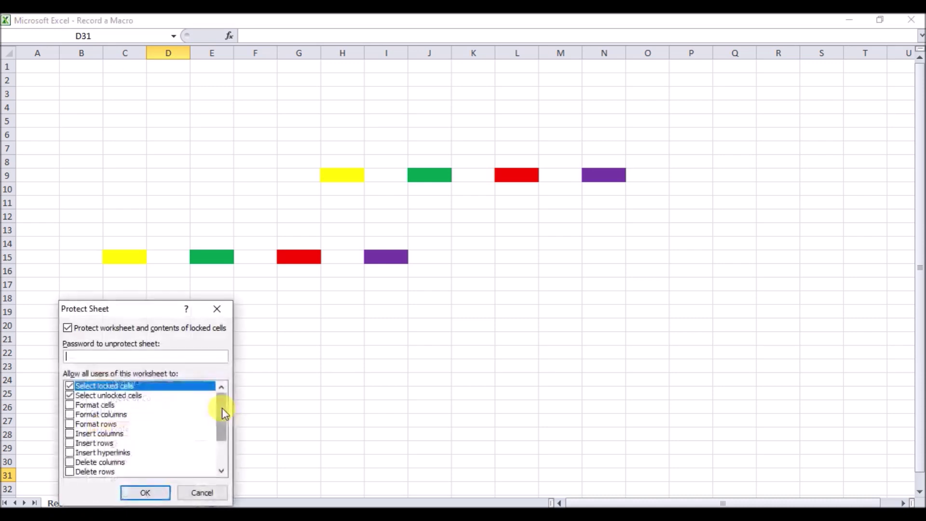
{"action": "key", "text": "Return"}
{"action": "key", "text": "Return"}
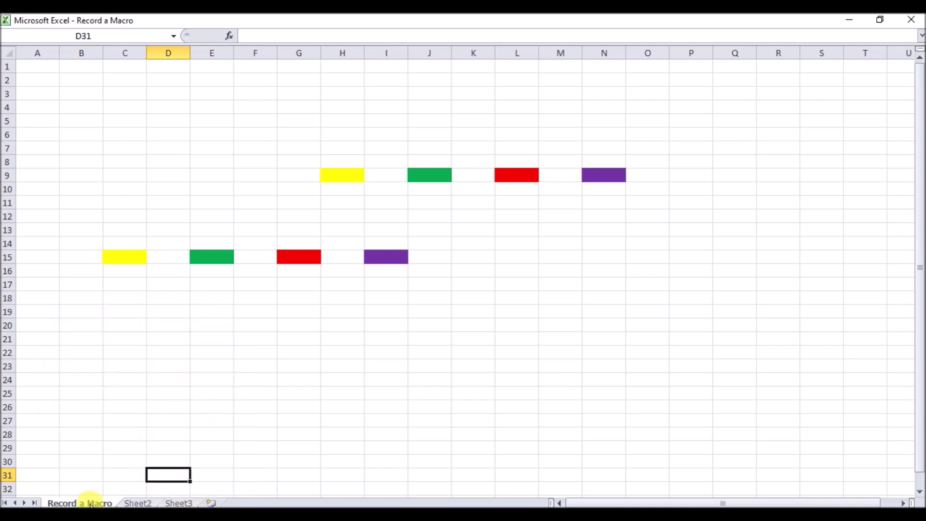
Open the Record a Macro sheet's code with View Code from its tab menu.
{"action": "right_click", "coordinate": [90, 503]}
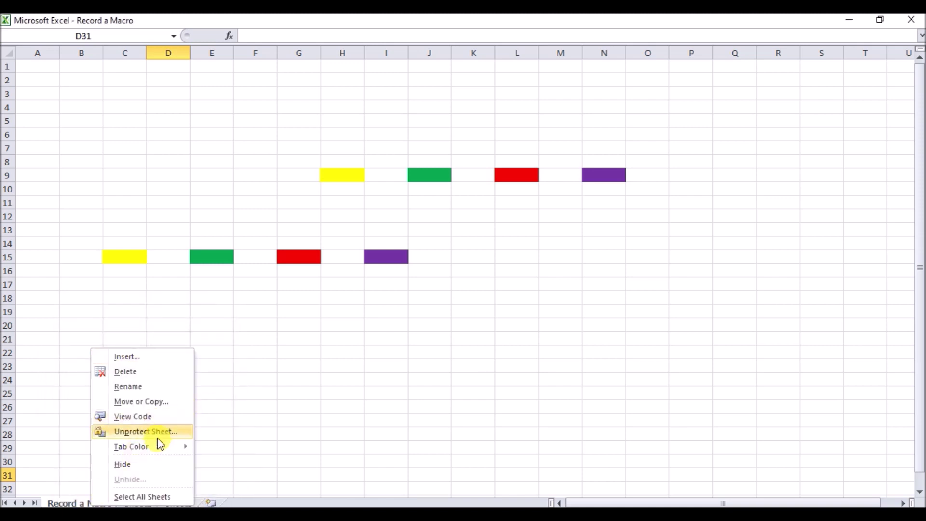
{"action": "left_click", "coordinate": [271, 206]}
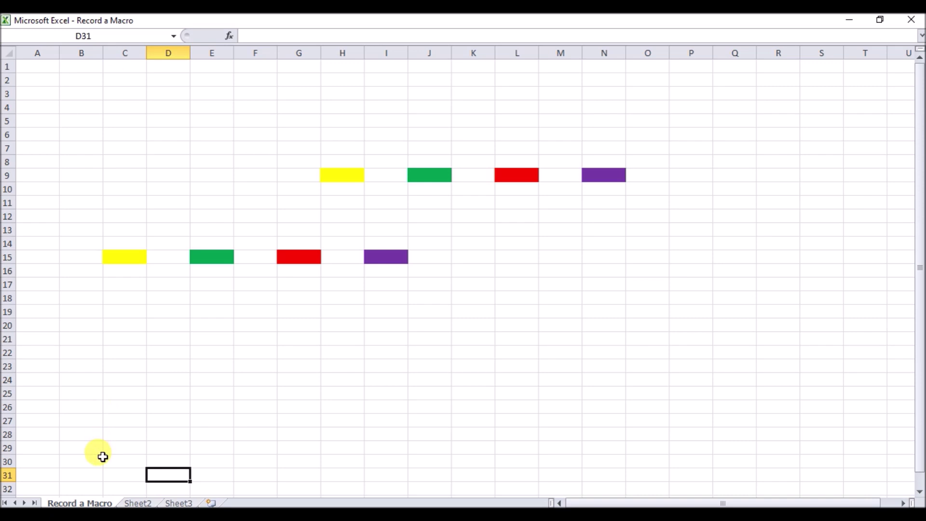
{"action": "right_click", "coordinate": [96, 504]}
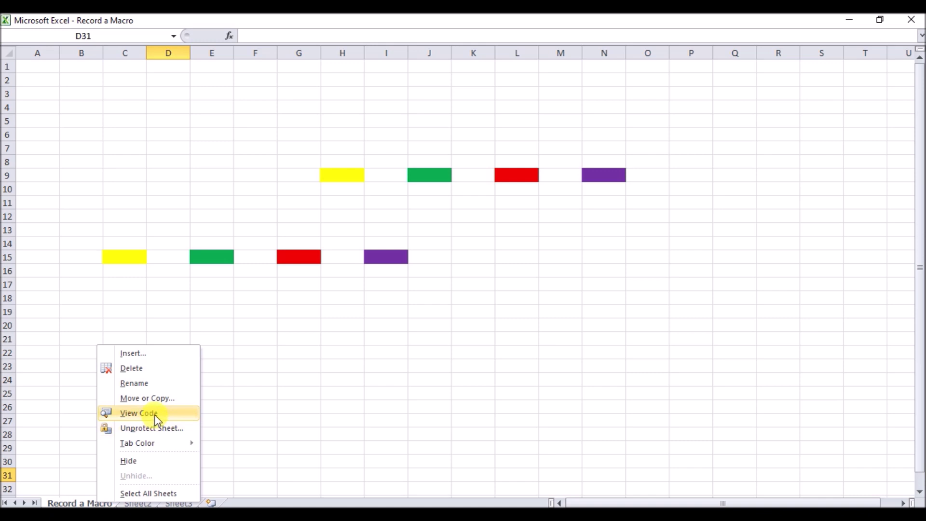
{"action": "left_click", "coordinate": [246, 444]}
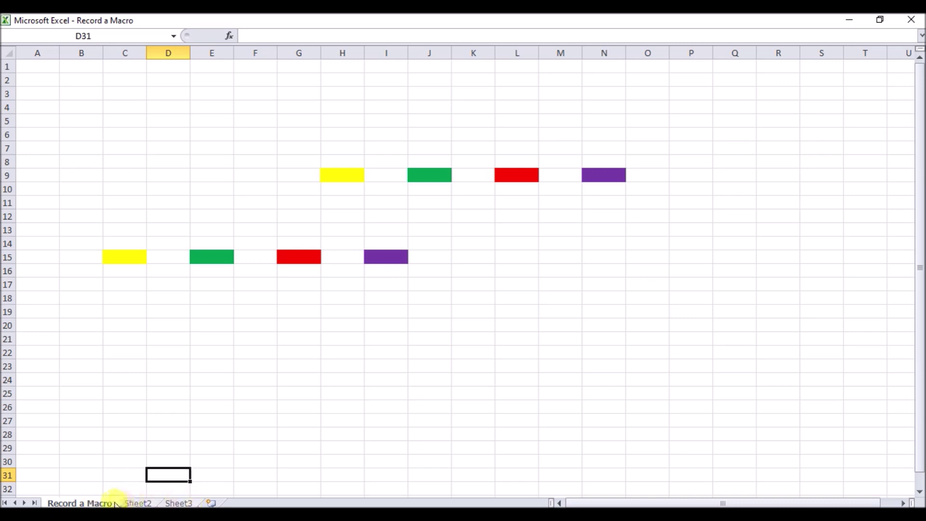
{"action": "right_click", "coordinate": [93, 504]}
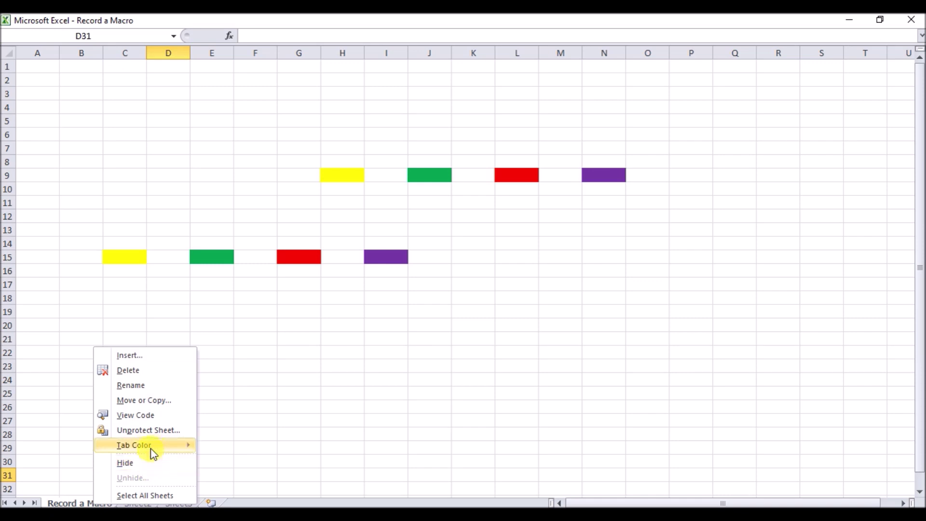
{"action": "left_click", "coordinate": [149, 417]}
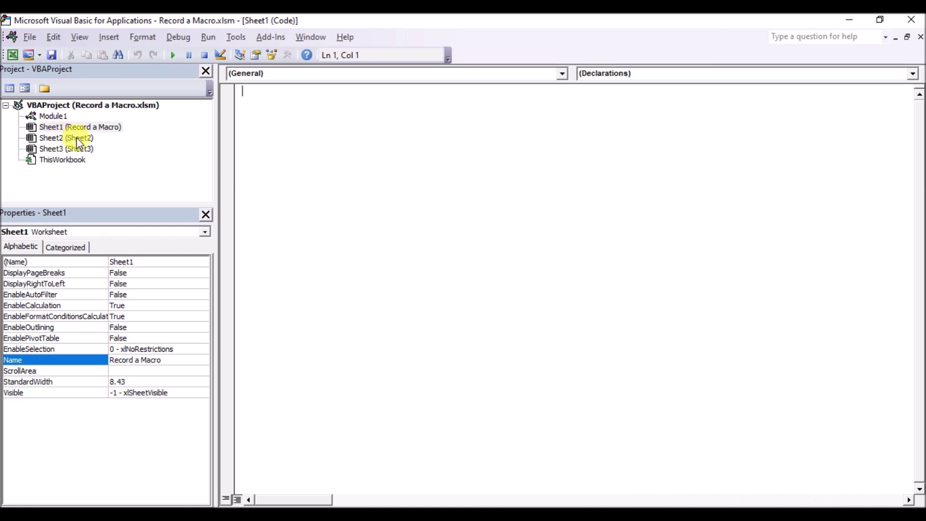
View the properties of Sheet2 and Sheet1 in the Project Explorer, then close the VBA editor.
{"action": "left_click", "coordinate": [56, 138]}
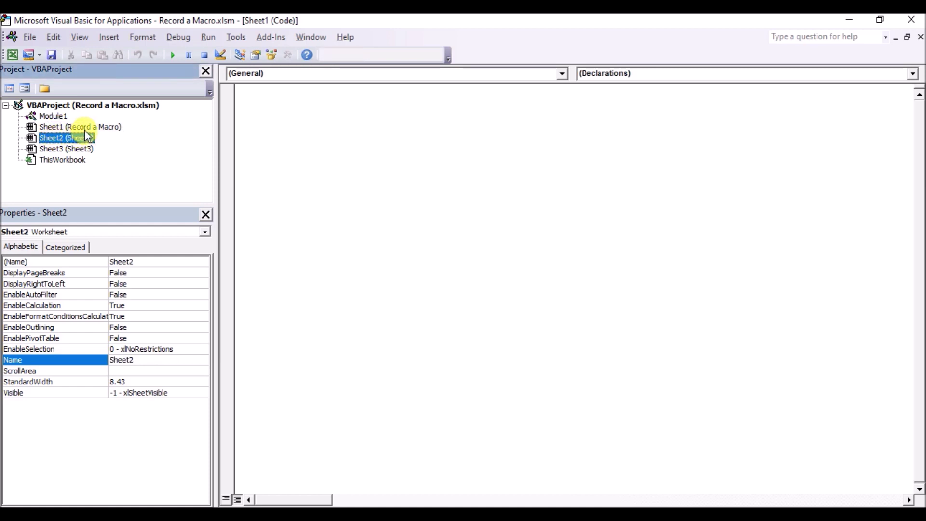
{"action": "left_click", "coordinate": [60, 128]}
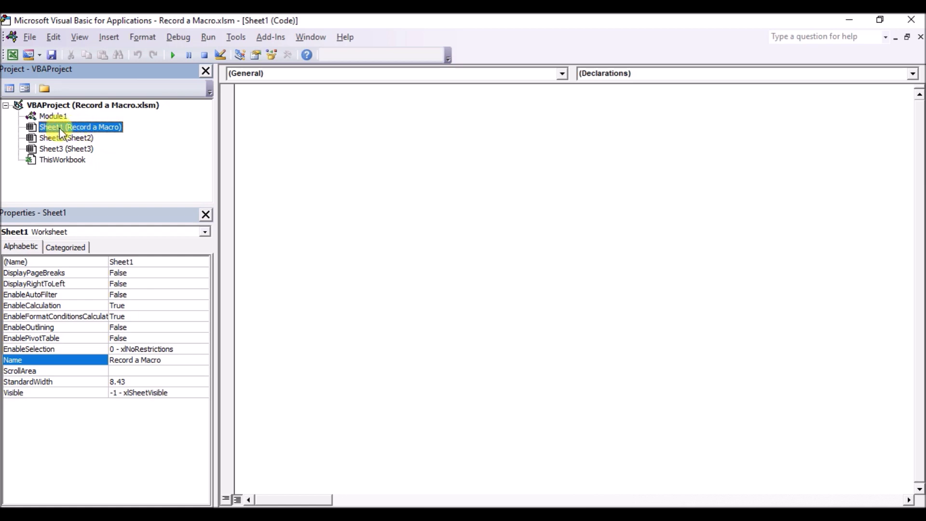
{"action": "left_click", "coordinate": [911, 20]}
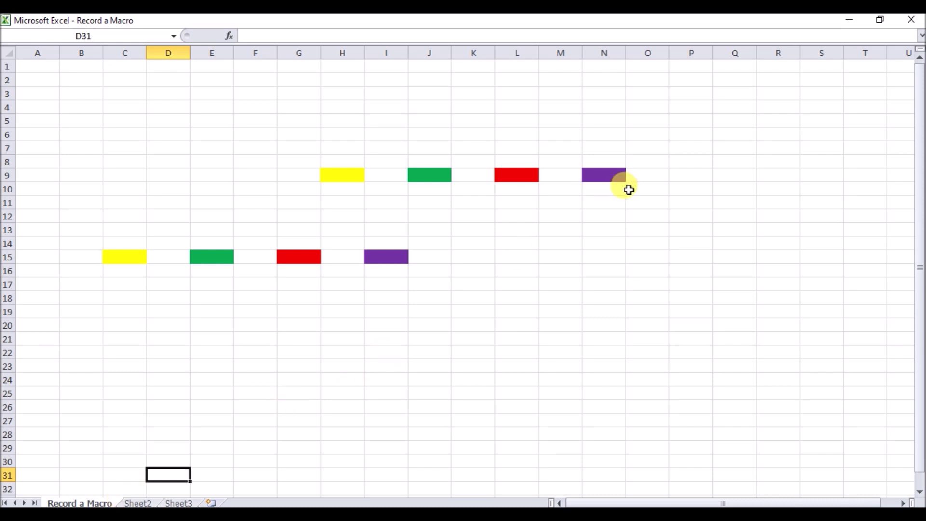
Close the Record a Macro workbook and select the macro-enabled file in the Excel VBA folder.
{"action": "left_click", "coordinate": [911, 20]}
{"action": "left_click", "coordinate": [188, 174]}
{"action": "left_click", "coordinate": [183, 160]}
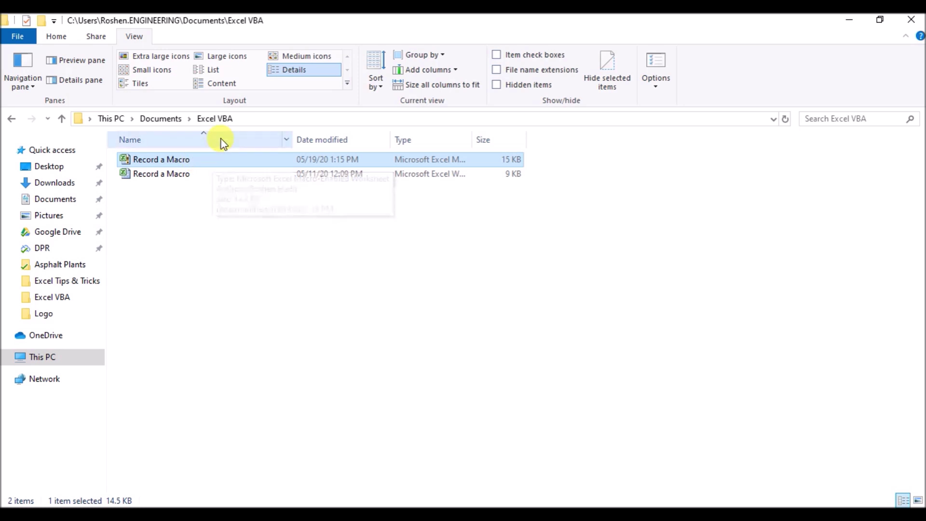
Uncheck 'Hide extensions for known file types' in Folder Options and apply it.
{"action": "left_click", "coordinate": [57, 36]}
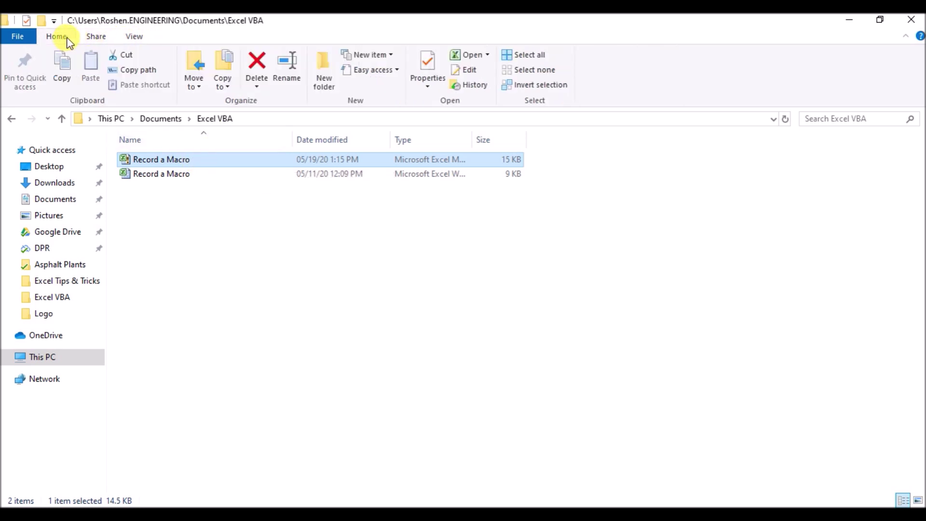
{"action": "left_click", "coordinate": [129, 39]}
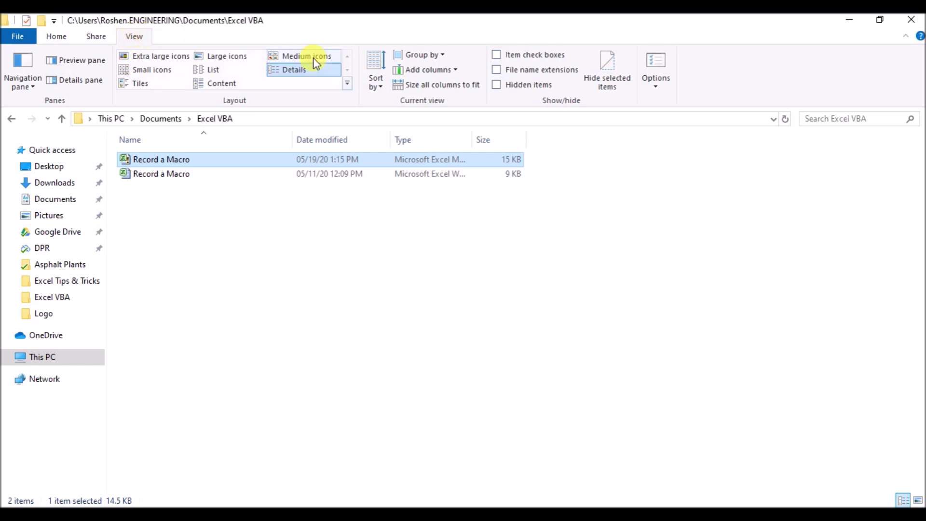
{"action": "left_click", "coordinate": [655, 81]}
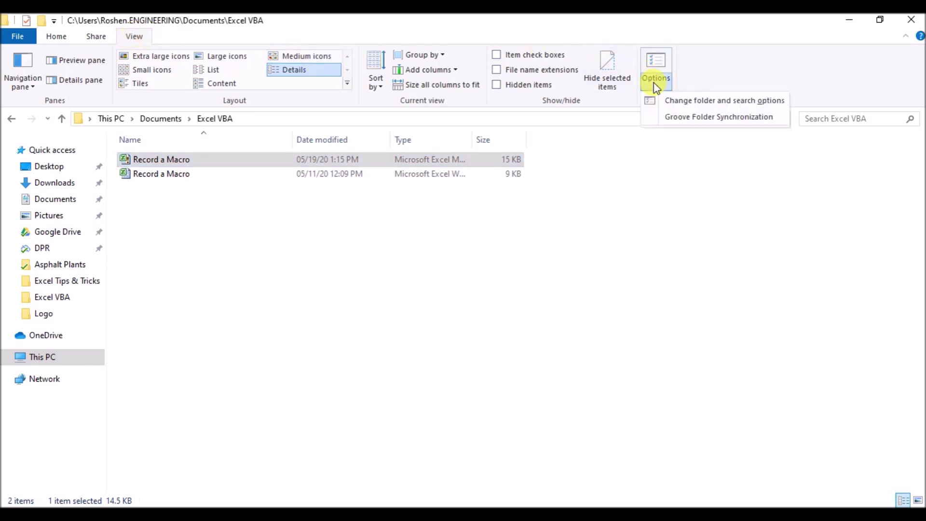
{"action": "left_click", "coordinate": [679, 101]}
{"action": "left_click", "coordinate": [66, 175]}
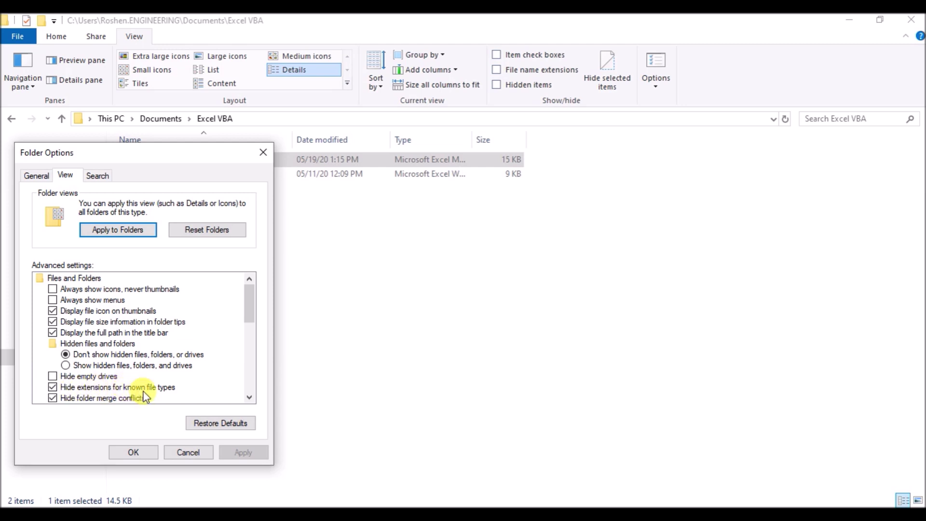
{"action": "left_click", "coordinate": [80, 387]}
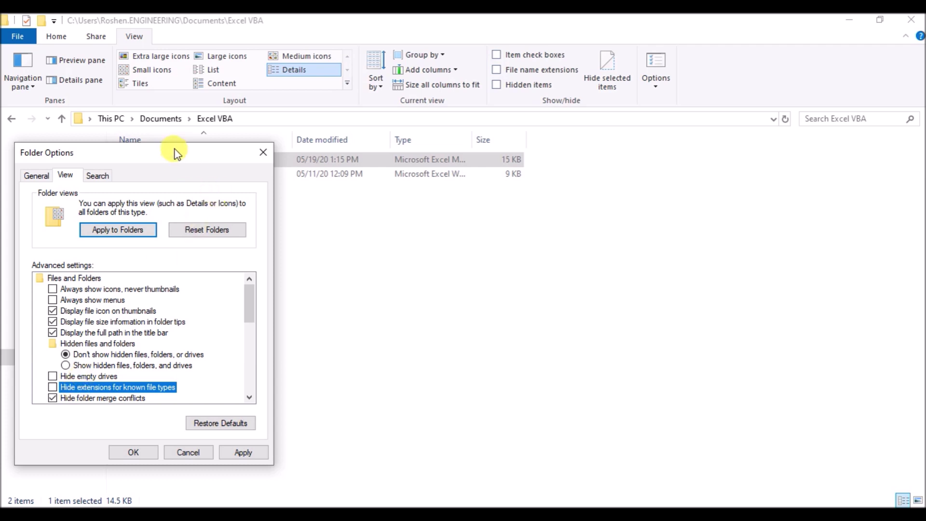
{"action": "left_click_drag", "start_coordinate": [174, 151], "coordinate": [435, 111]}
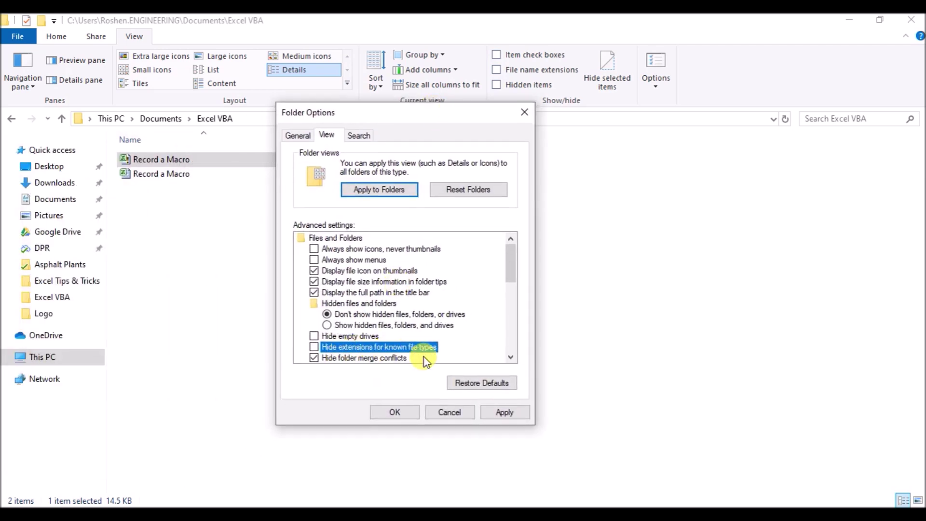
{"action": "left_click", "coordinate": [507, 413]}
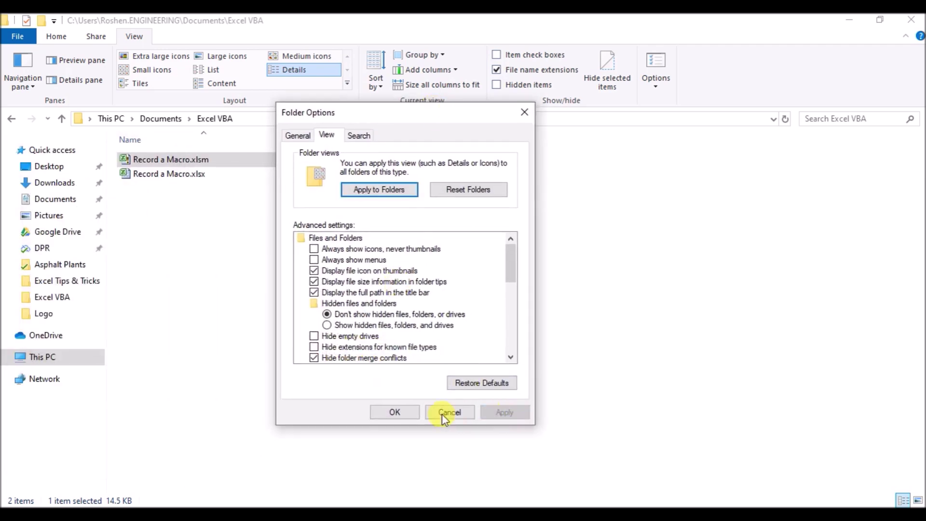
{"action": "left_click", "coordinate": [395, 413]}
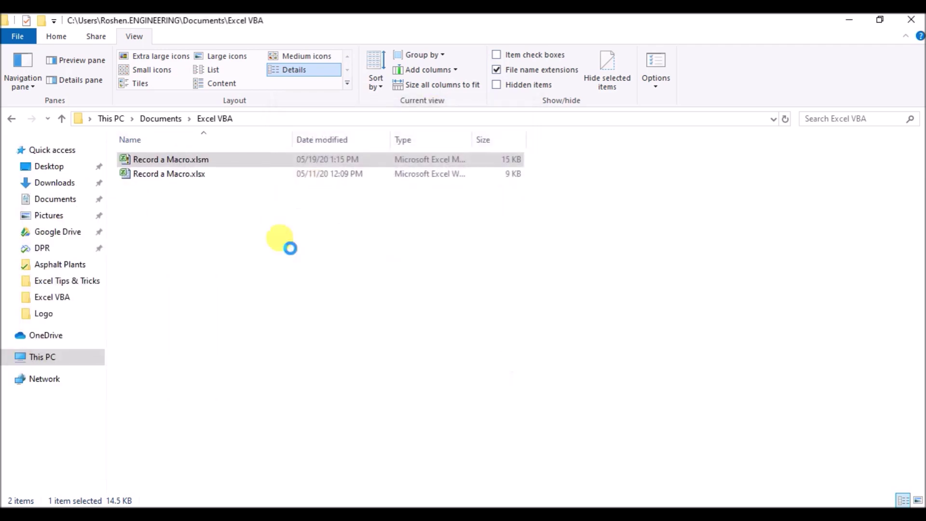
Rename Record a Macro.xlsm to Record a Macro.rar, accepting the extension-change warning.
{"action": "left_click", "coordinate": [204, 163]}
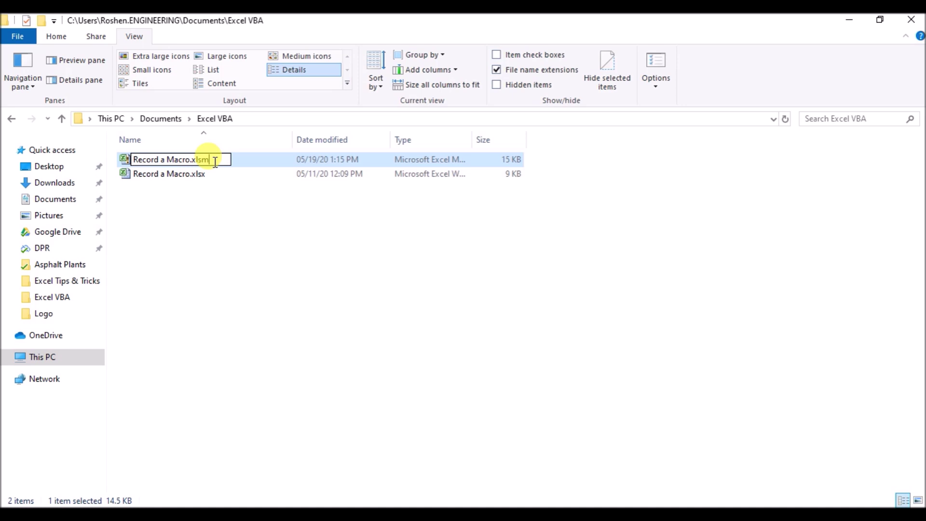
{"action": "key", "text": "BackSpace"}
{"action": "key", "text": "BackSpace"}
{"action": "key", "text": "BackSpace"}
{"action": "key", "text": "BackSpace"}
{"action": "type", "text": "ra"}
{"action": "type", "text": "r"}
{"action": "key", "text": "Return"}
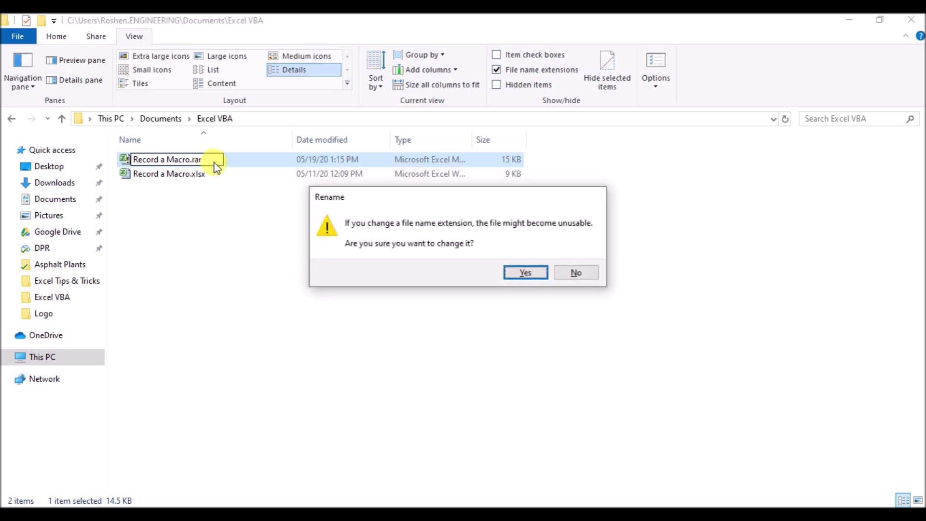
{"action": "left_click_drag", "start_coordinate": [484, 208], "coordinate": [383, 219]}
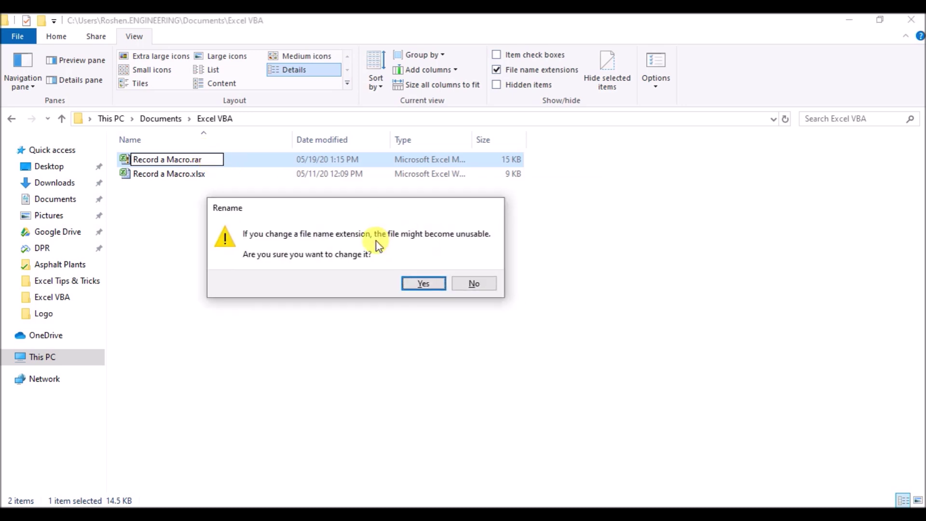
{"action": "left_click", "coordinate": [427, 283]}
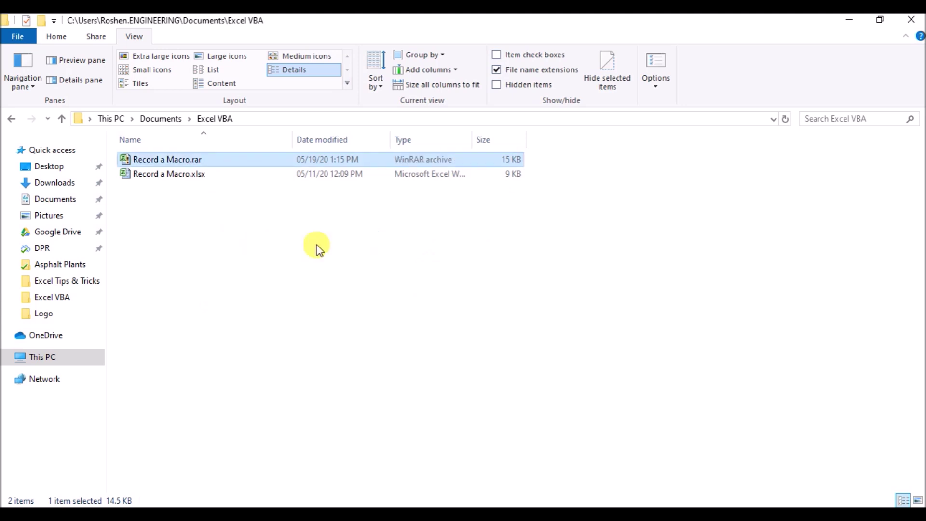
Open Record a Macro.rar in WinRAR and drag xl\worksheets\sheet1.xml into the Excel VBA folder.
{"action": "double_click", "coordinate": [139, 163]}
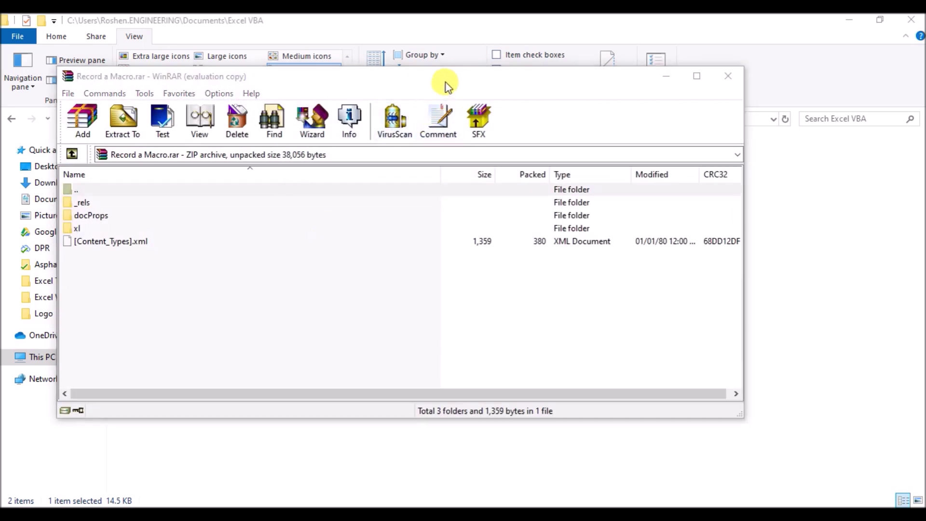
{"action": "left_click", "coordinate": [472, 252]}
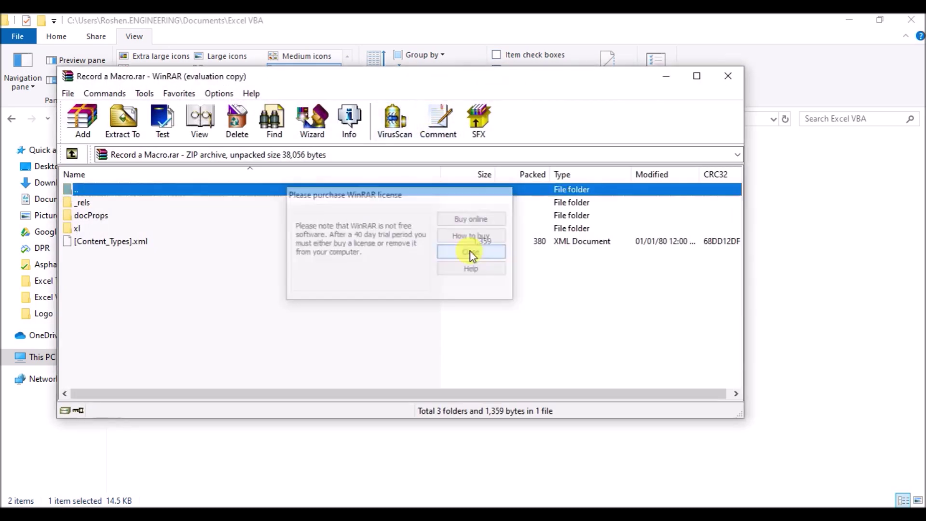
{"action": "left_click_drag", "start_coordinate": [520, 80], "coordinate": [562, 85]}
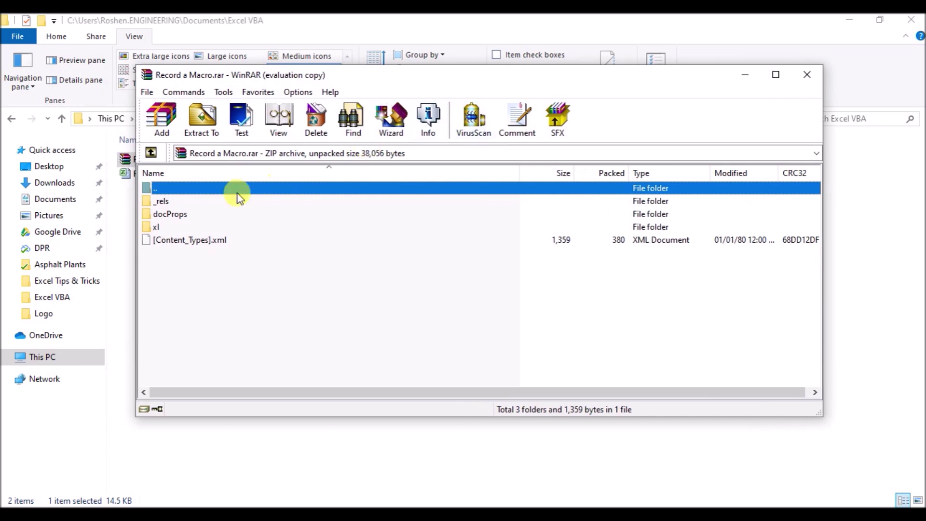
{"action": "double_click", "coordinate": [157, 227]}
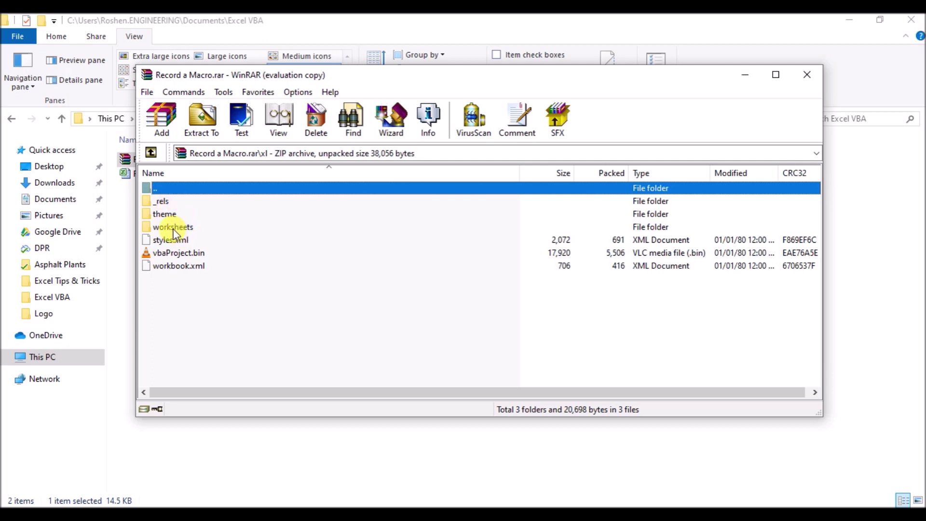
{"action": "double_click", "coordinate": [179, 228]}
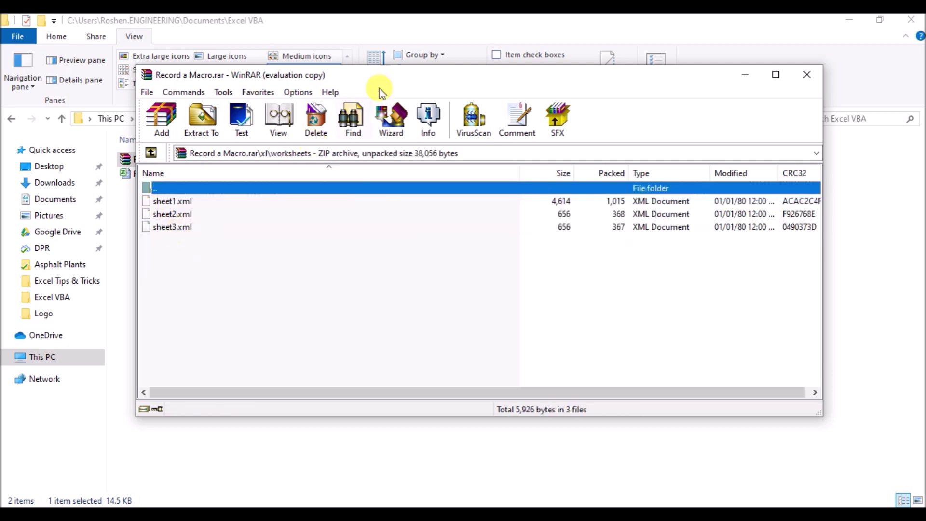
{"action": "left_click_drag", "start_coordinate": [381, 81], "coordinate": [481, 105]}
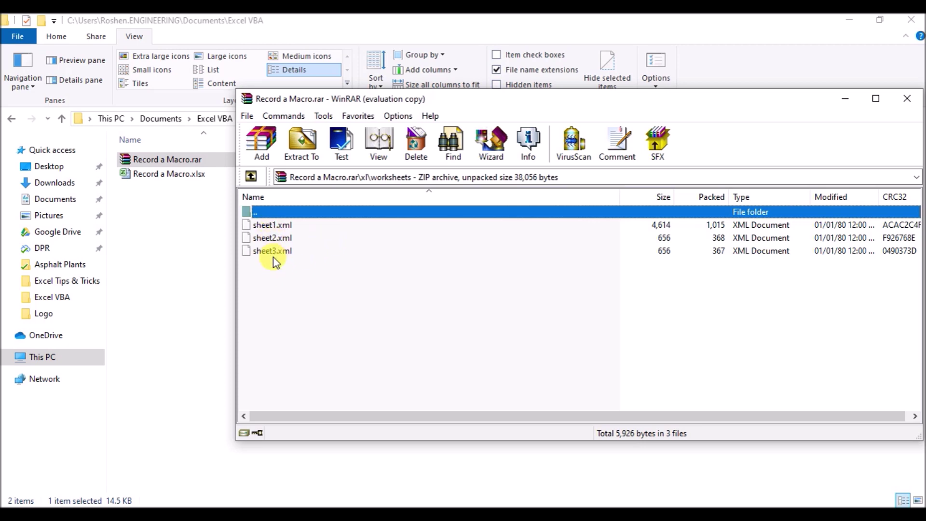
{"action": "left_click", "coordinate": [278, 225]}
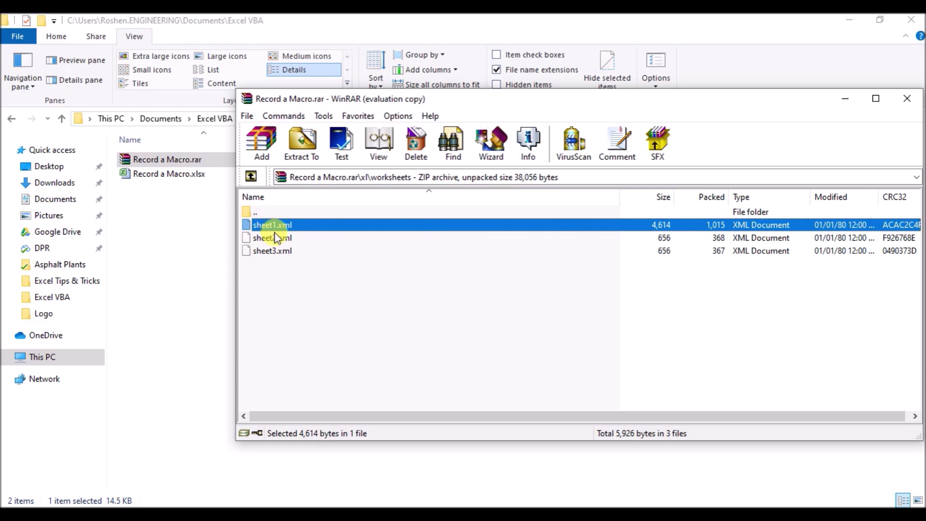
{"action": "left_click_drag", "start_coordinate": [283, 225], "coordinate": [153, 221]}
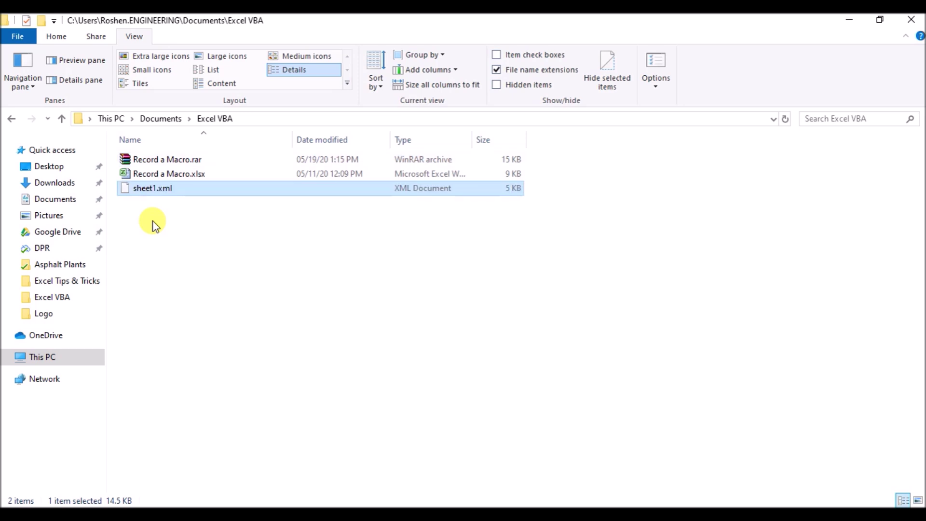
Open sheet1.xml with Notepad from its context menu and maximize the Notepad window.
{"action": "right_click", "coordinate": [176, 190]}
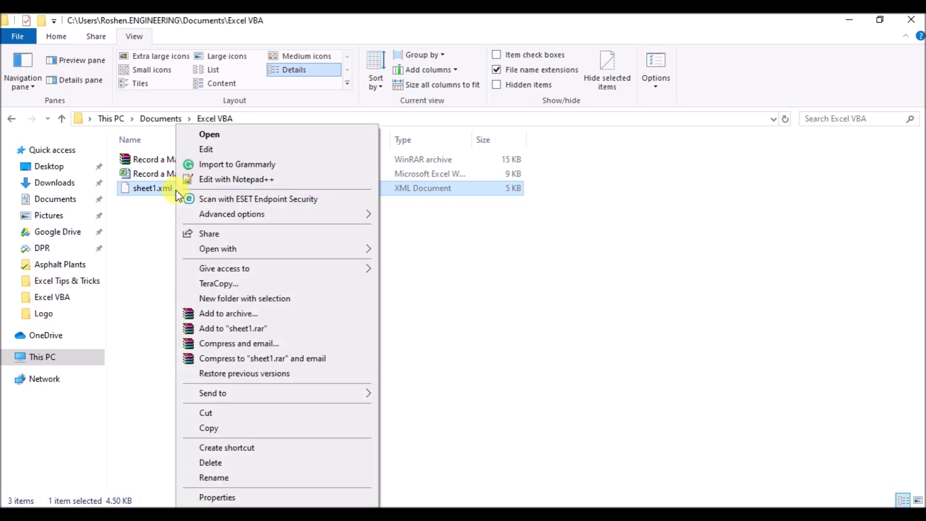
{"action": "mouse_move", "coordinate": [218, 248]}
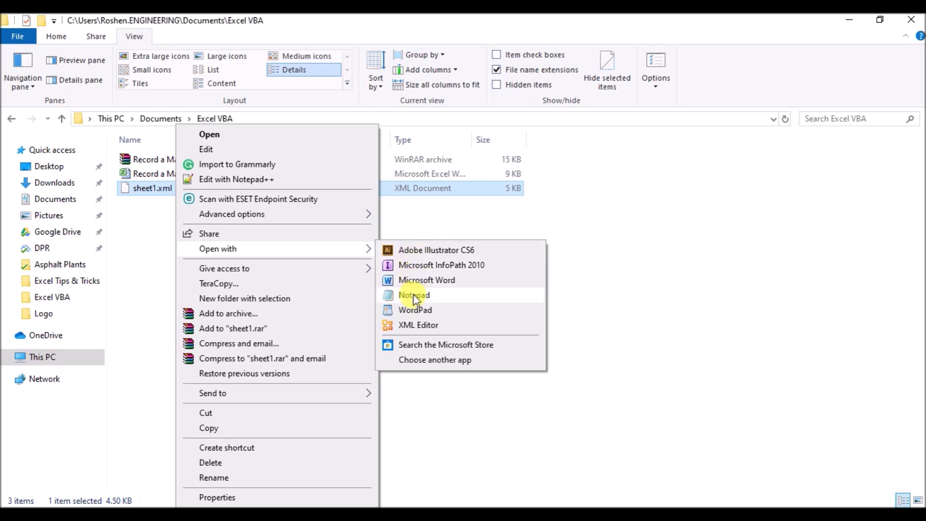
{"action": "left_click", "coordinate": [414, 296]}
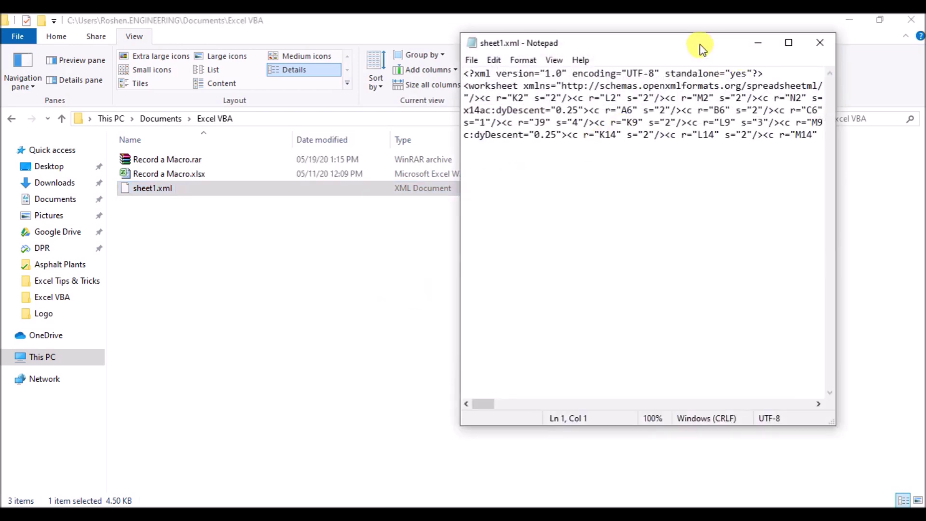
{"action": "left_click_drag", "start_coordinate": [702, 47], "coordinate": [589, 62]}
{"action": "left_click", "coordinate": [674, 57]}
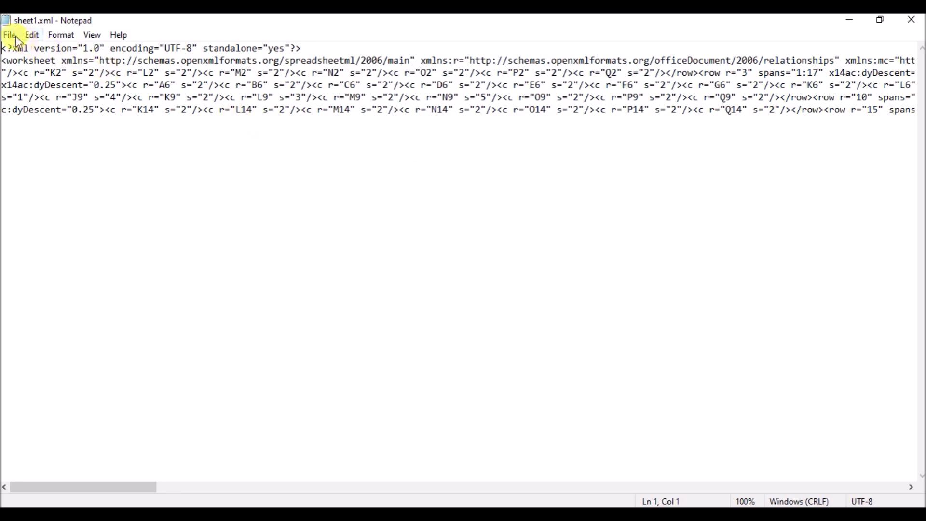
Search the XML for 'Protec' to jump to the sheetProtection entry.
{"action": "left_click", "coordinate": [31, 37]}
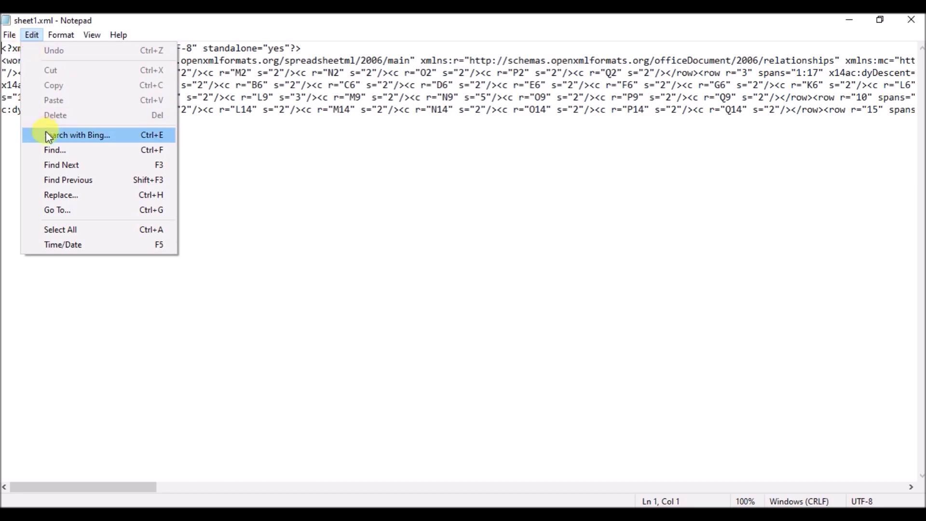
{"action": "left_click", "coordinate": [70, 155]}
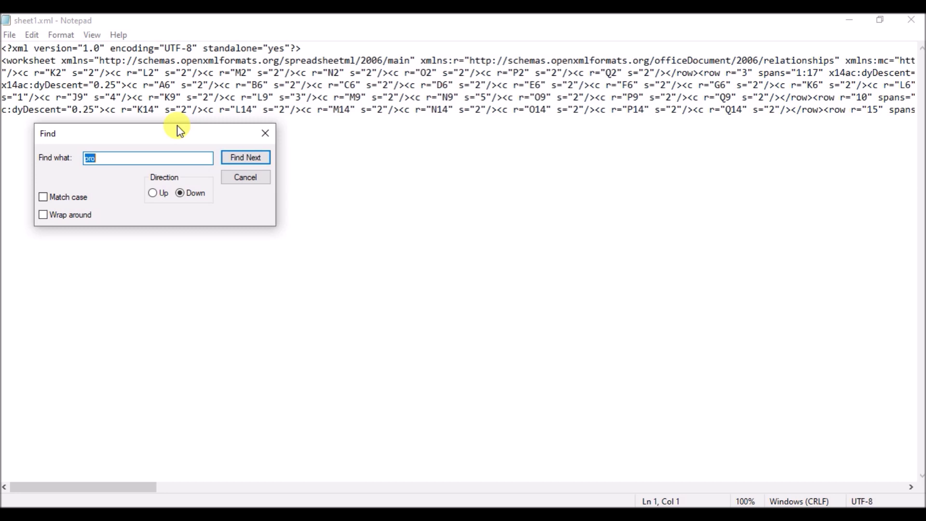
{"action": "left_click_drag", "start_coordinate": [178, 124], "coordinate": [385, 163]}
{"action": "type", "text": "Prote"}
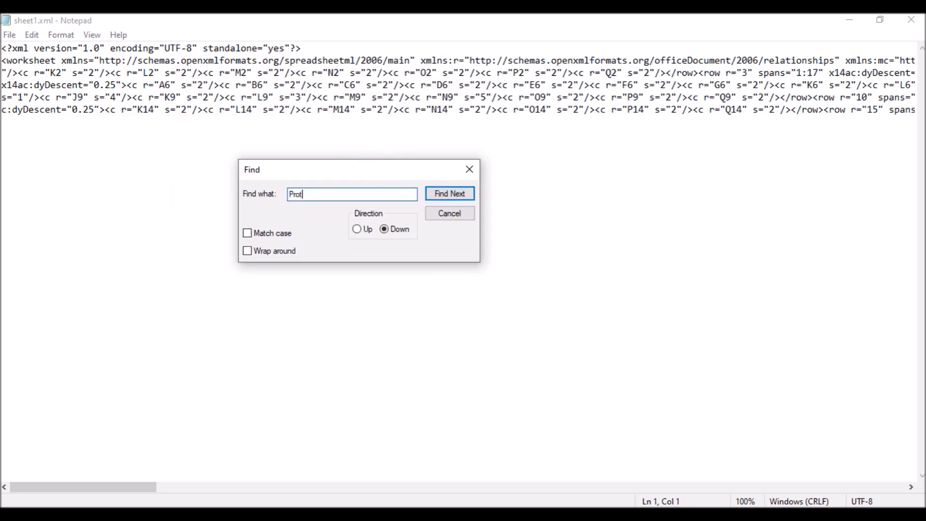
{"action": "type", "text": "ct"}
{"action": "left_click", "coordinate": [443, 193]}
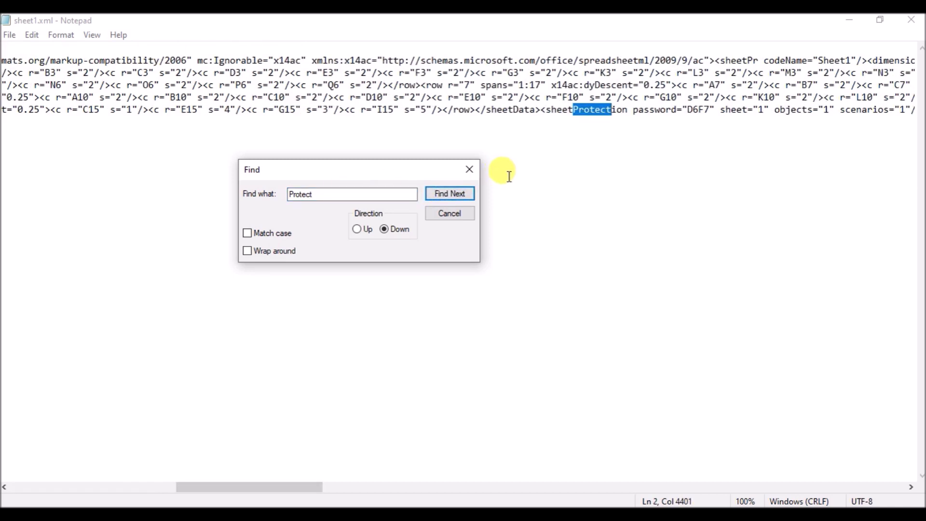
{"action": "left_click", "coordinate": [471, 176]}
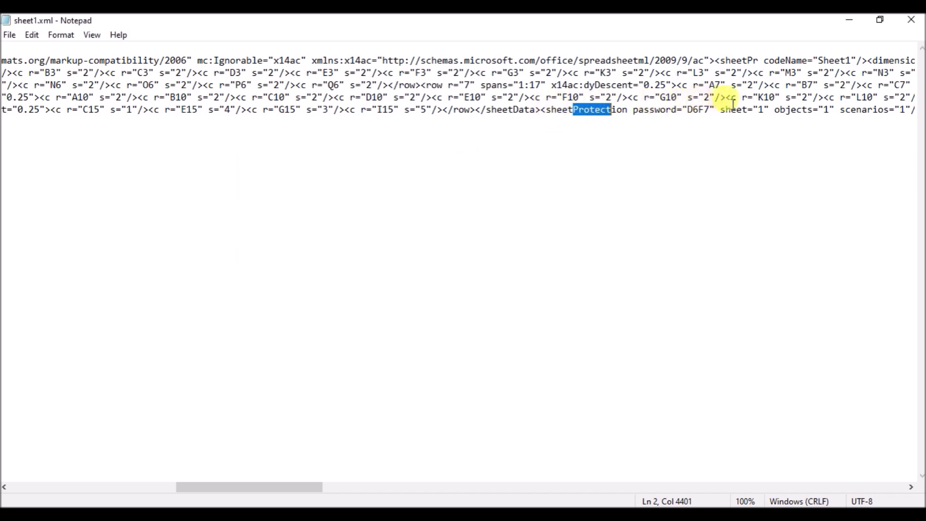
{"action": "left_click", "coordinate": [912, 487]}
{"action": "left_click_drag", "start_coordinate": [913, 489], "coordinate": [914, 490]}
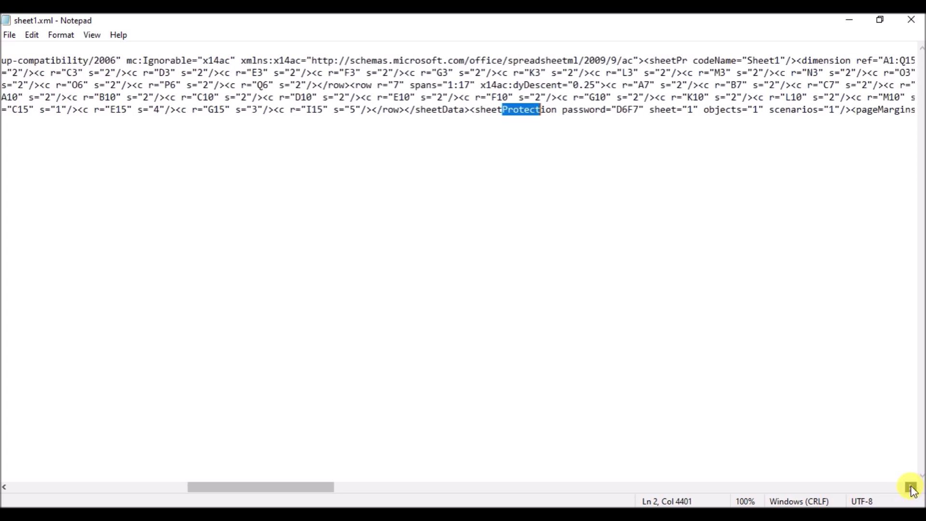
{"action": "left_click_drag", "start_coordinate": [914, 490], "coordinate": [913, 490]}
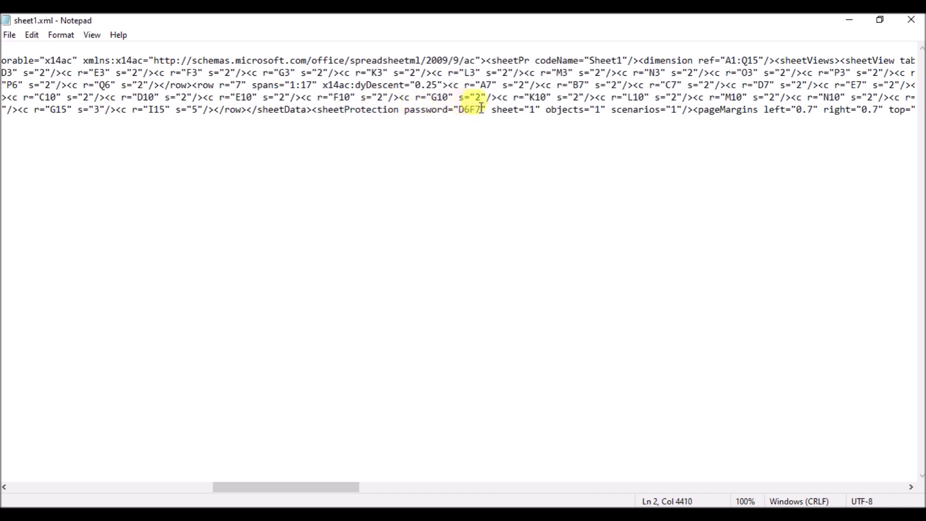
{"action": "left_click_drag", "start_coordinate": [481, 110], "coordinate": [461, 110]}
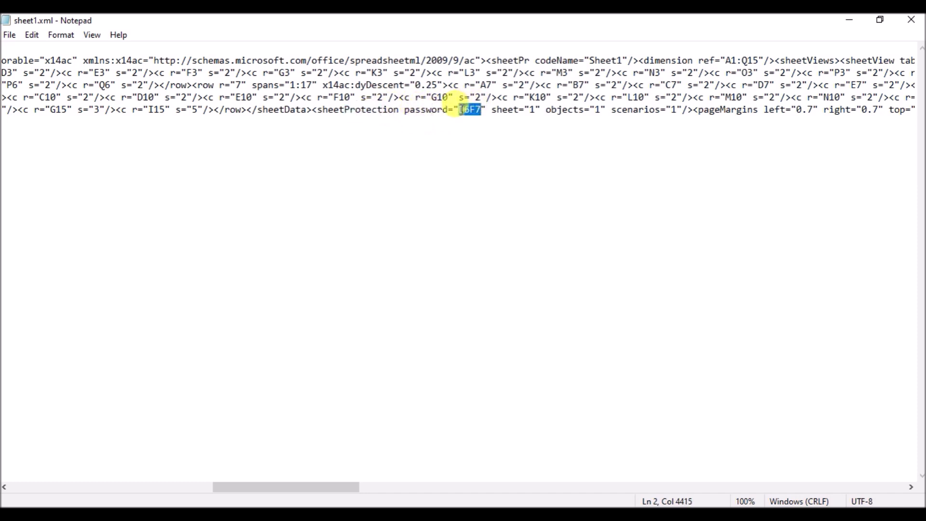
{"action": "left_click_drag", "start_coordinate": [461, 110], "coordinate": [461, 111]}
{"action": "left_click", "coordinate": [483, 111]}
{"action": "left_click_drag", "start_coordinate": [483, 111], "coordinate": [459, 111]}
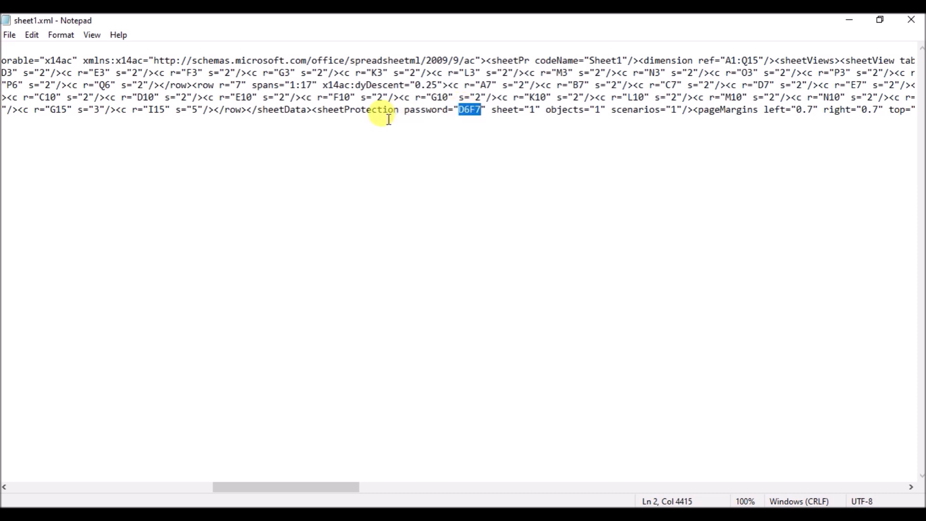
{"action": "left_click", "coordinate": [341, 111]}
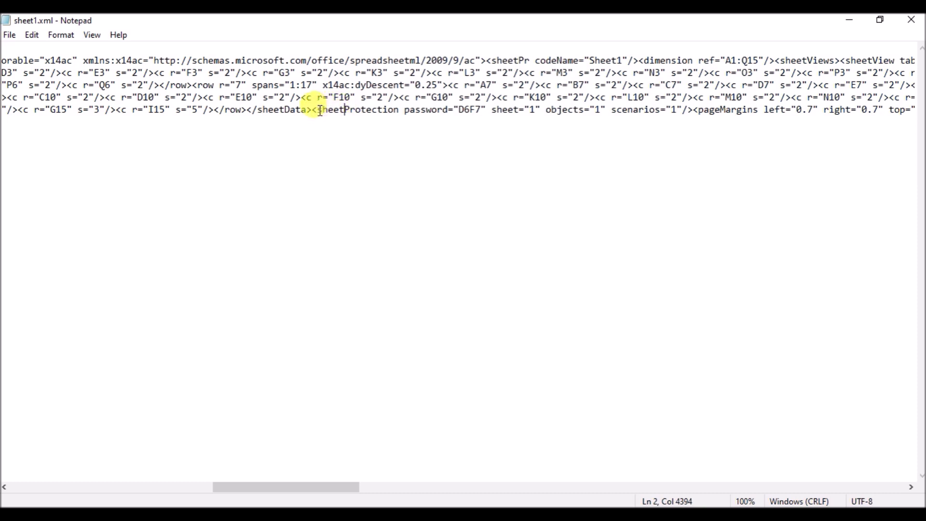
Select the entire <sheetProtection … /> element and delete it.
{"action": "left_click_drag", "start_coordinate": [318, 111], "coordinate": [394, 111]}
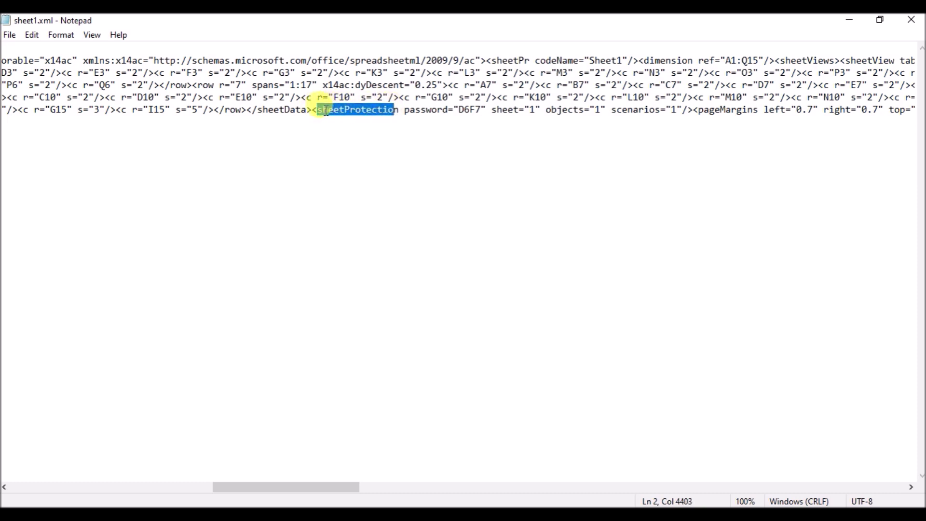
{"action": "left_click", "coordinate": [316, 111]}
{"action": "mouse_move", "coordinate": [316, 111]}
{"action": "left_mouse_down"}
{"action": "mouse_move", "coordinate": [647, 98]}
{"action": "mouse_move", "coordinate": [676, 98]}
{"action": "mouse_move", "coordinate": [693, 111]}
{"action": "left_mouse_up"}
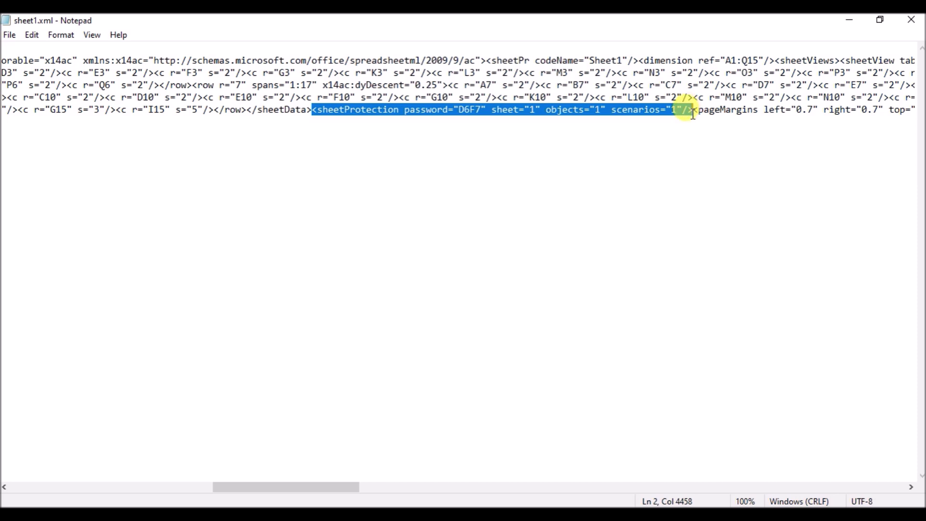
{"action": "key", "text": "Delete"}
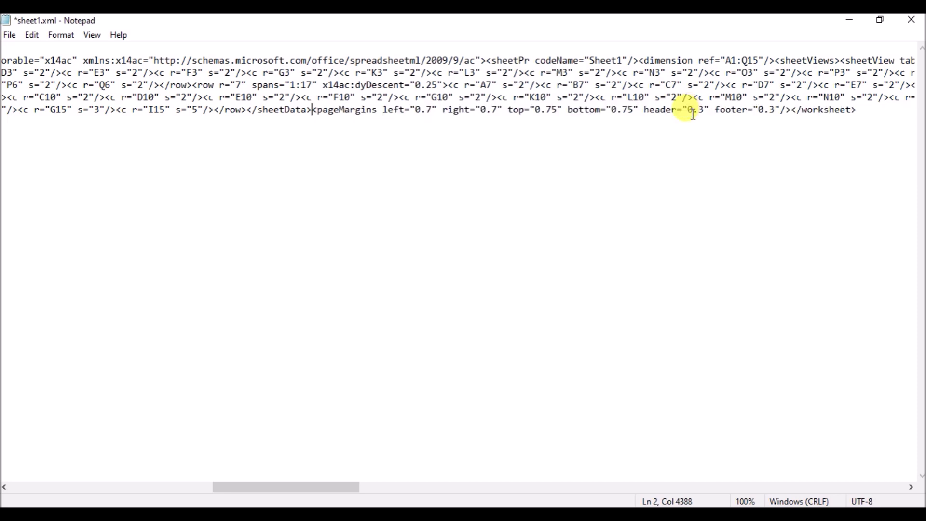
Save the edited sheet1.xml and close Notepad.
{"action": "left_click", "coordinate": [10, 35]}
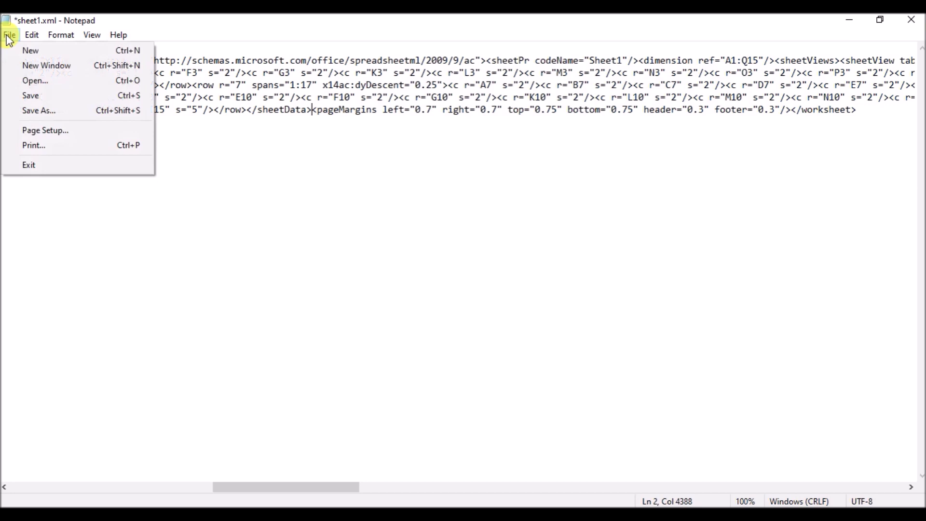
{"action": "left_click", "coordinate": [34, 95]}
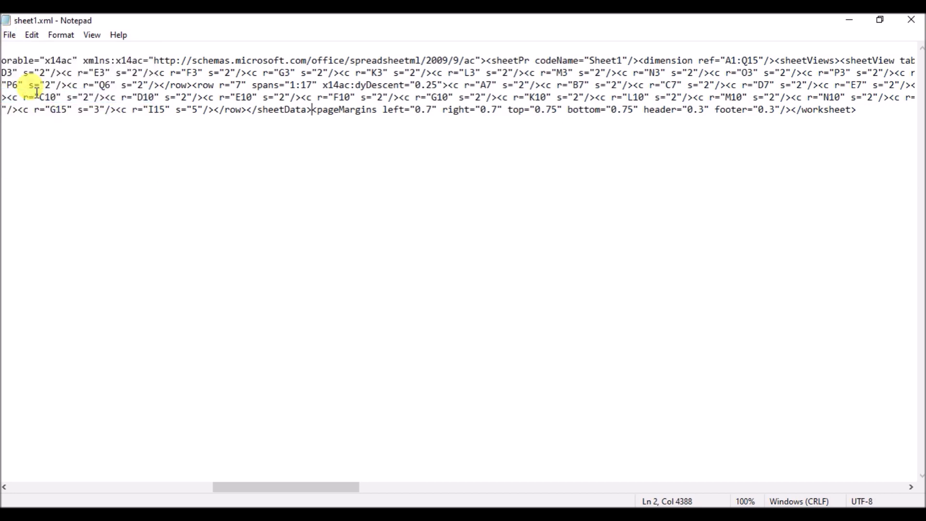
{"action": "left_click", "coordinate": [911, 20]}
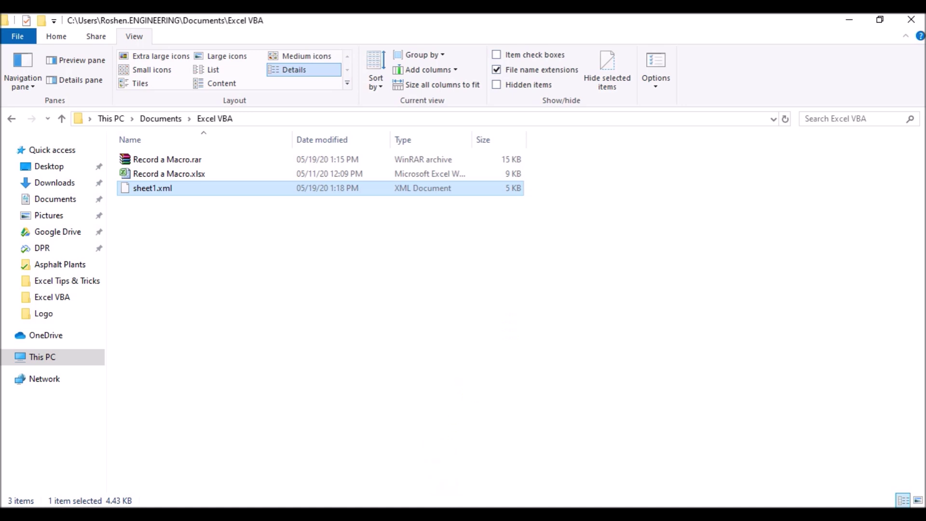
Drag the edited sheet1.xml into Record a Macro.rar's worksheets folder, confirm with OK, and close WinRAR.
{"action": "left_click", "coordinate": [475, 490]}
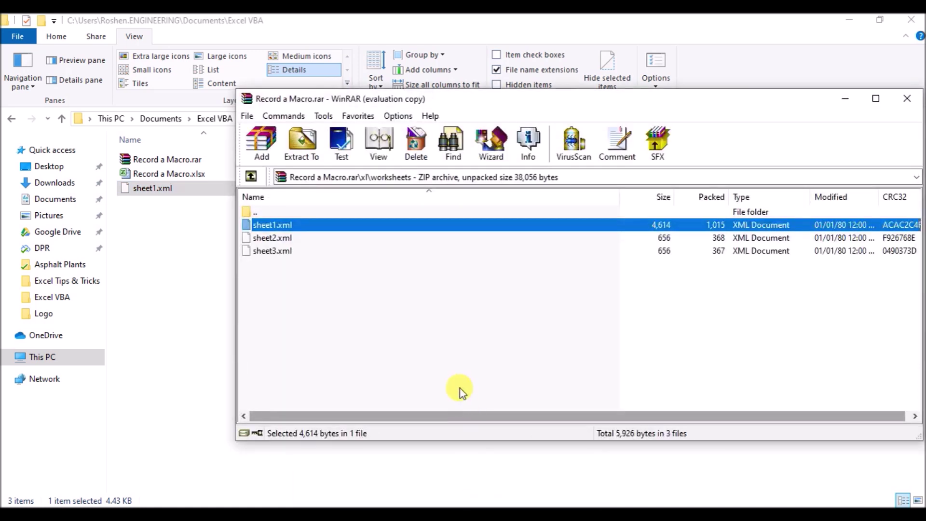
{"action": "left_click_drag", "start_coordinate": [527, 102], "coordinate": [493, 100]}
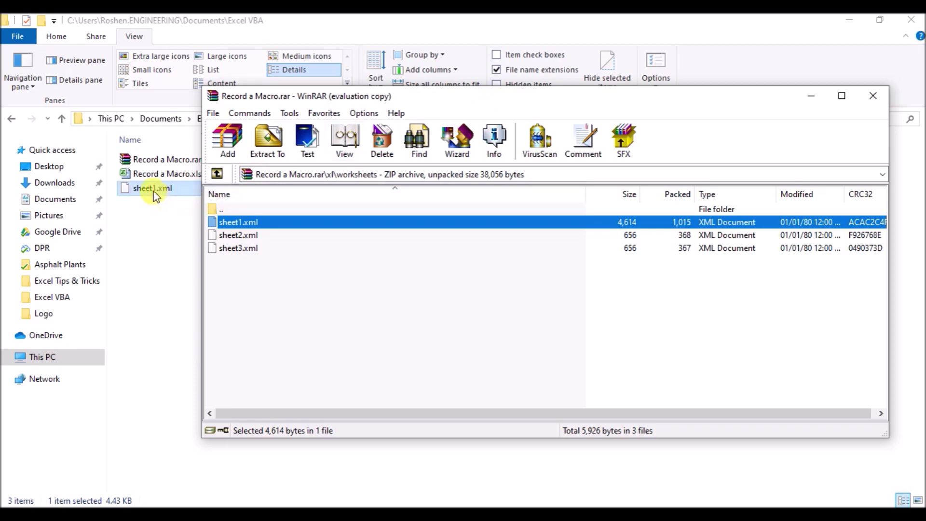
{"action": "left_click_drag", "start_coordinate": [146, 193], "coordinate": [271, 270]}
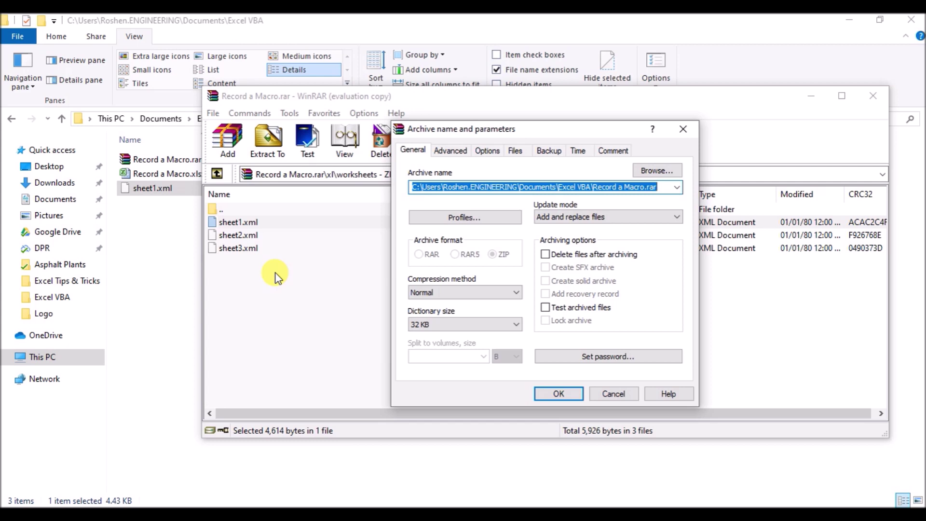
{"action": "left_click_drag", "start_coordinate": [569, 135], "coordinate": [557, 117]}
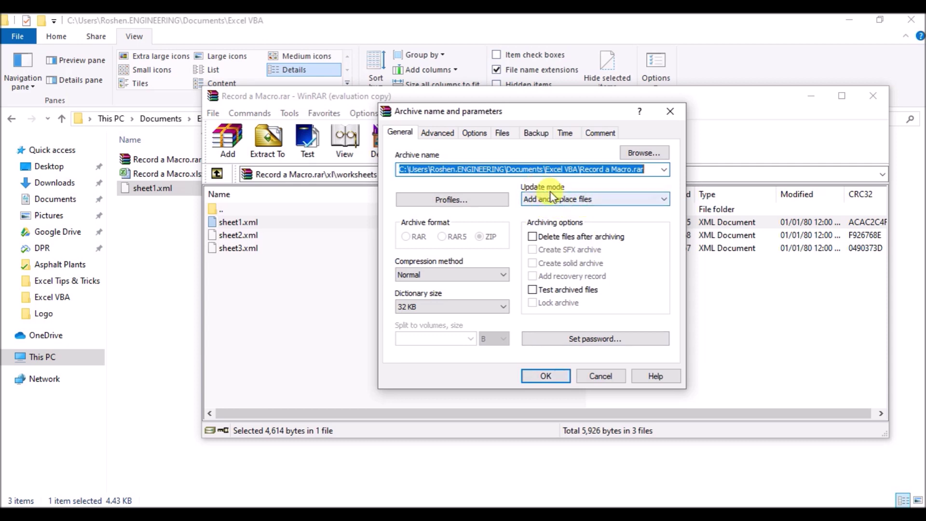
{"action": "left_click", "coordinate": [544, 375]}
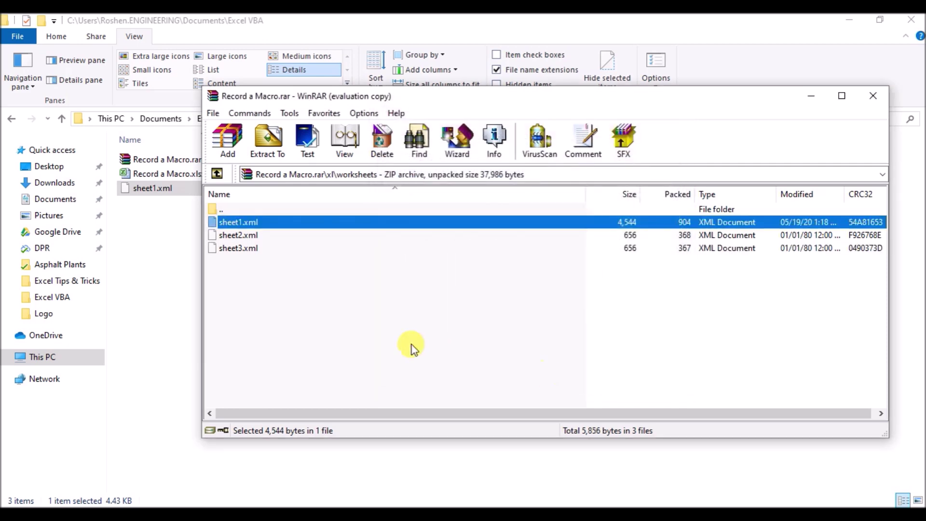
{"action": "left_click", "coordinate": [872, 95]}
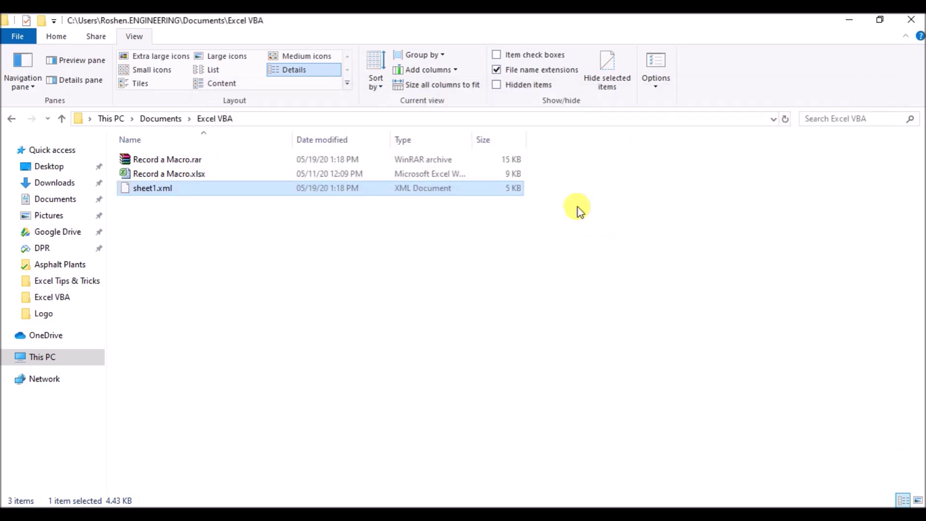
Rename Record a Macro.rar to Record a Macro.xlsm, accept the extension warning, and open it in Excel.
{"action": "left_click", "coordinate": [176, 162]}
{"action": "left_click", "coordinate": [196, 161]}
{"action": "left_click", "coordinate": [210, 161]}
{"action": "key", "text": "BackSpace"}
{"action": "key", "text": "BackSpace"}
{"action": "key", "text": "BackSpace"}
{"action": "type", "text": "xlsm"}
{"action": "left_click", "coordinate": [182, 233]}
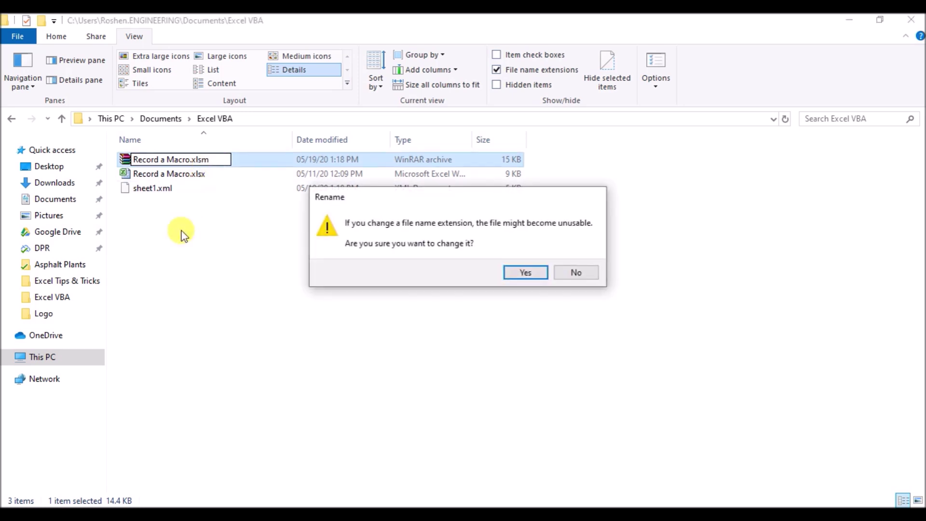
{"action": "left_click", "coordinate": [521, 273]}
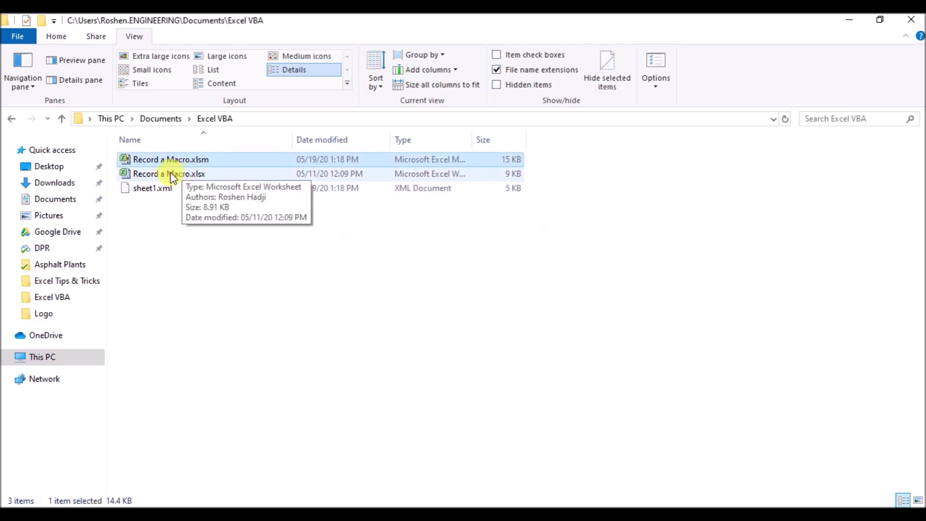
{"action": "double_click", "coordinate": [164, 161]}
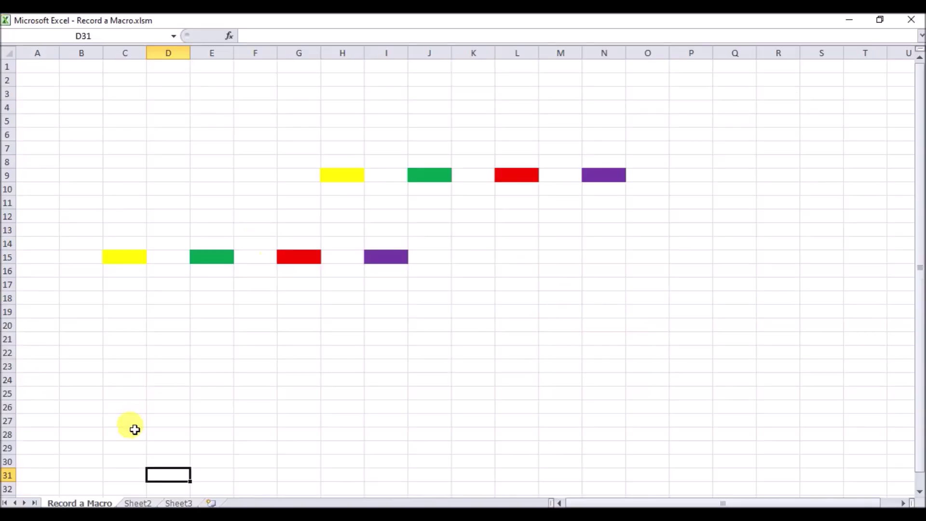
Verify the Record a Macro tab's menu offers Protect Sheet, then switch to Sheet2 and back.
{"action": "right_click", "coordinate": [90, 503]}
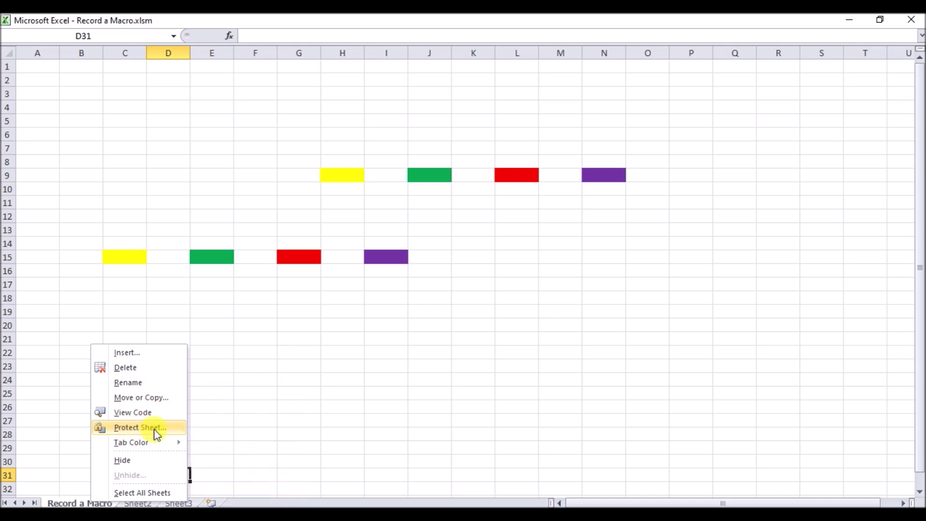
{"action": "left_click", "coordinate": [375, 308]}
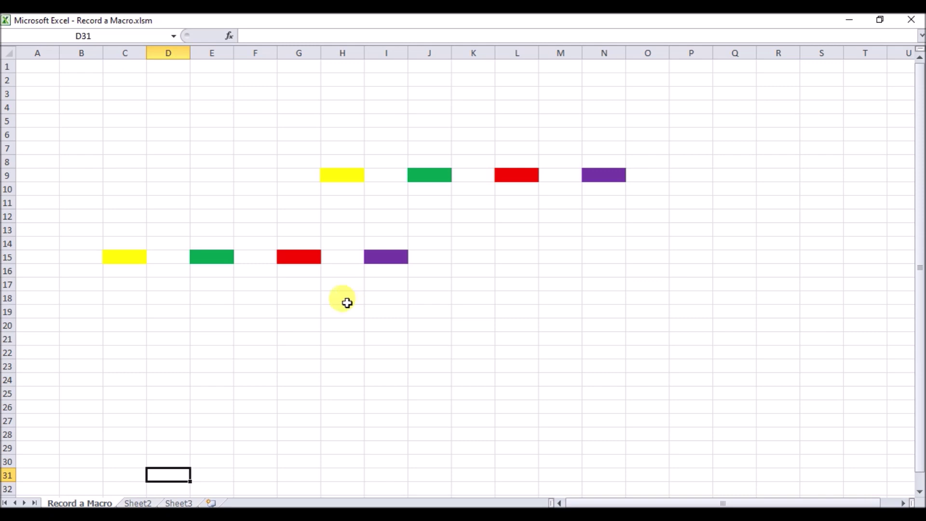
{"action": "left_click", "coordinate": [144, 503]}
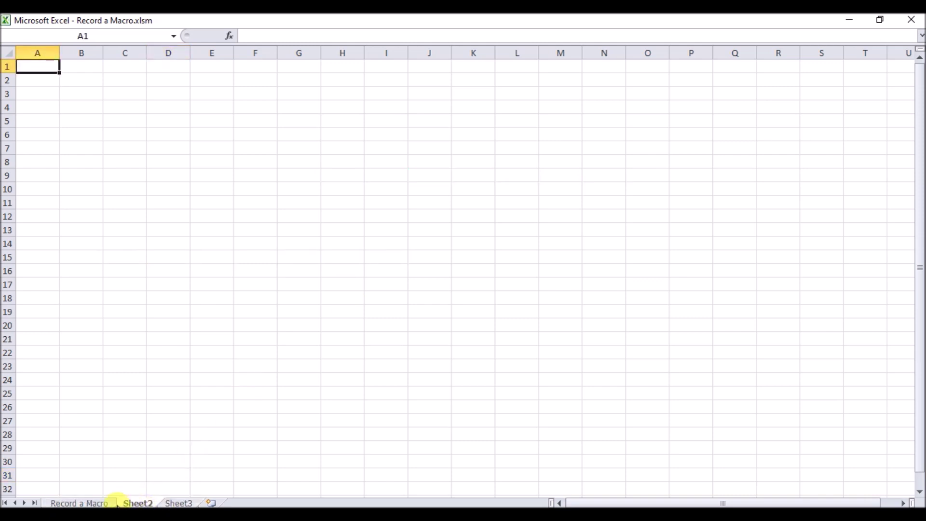
{"action": "left_click", "coordinate": [105, 503]}
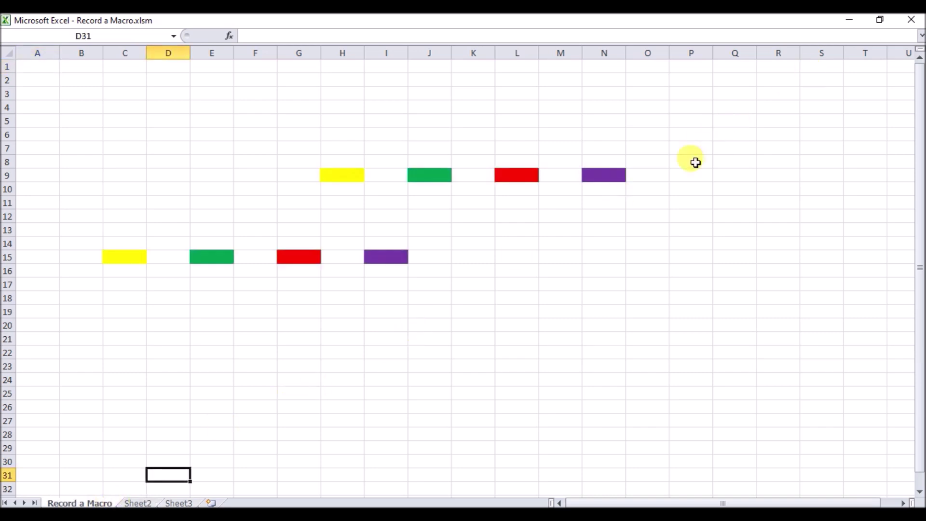
{"action": "left_click", "coordinate": [144, 515]}
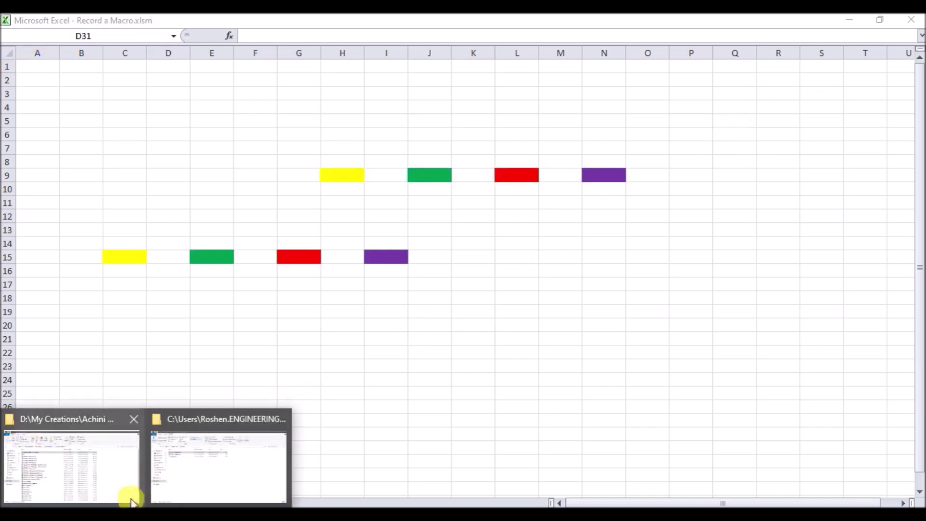
In Folder Options' View settings, check 'Hide extensions for known file types' and apply.
{"action": "left_click", "coordinate": [187, 469]}
{"action": "left_click", "coordinate": [654, 87]}
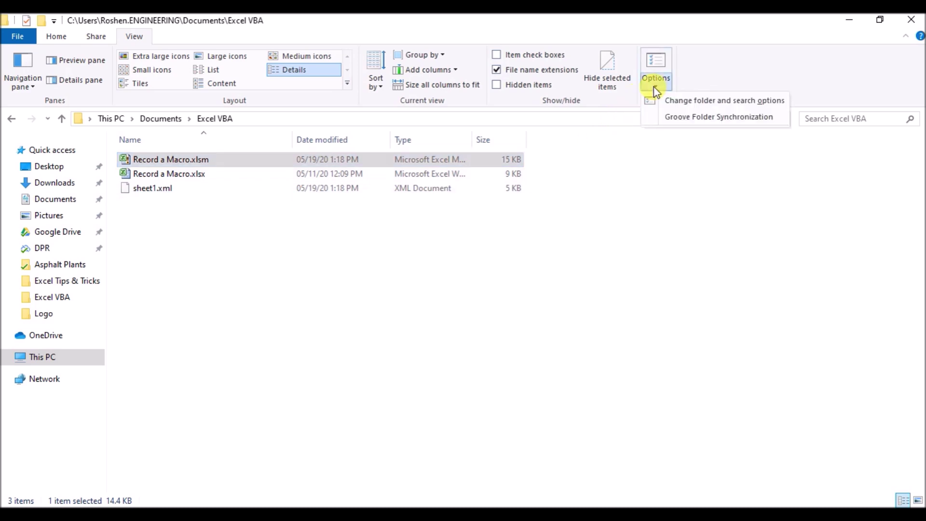
{"action": "left_click", "coordinate": [666, 100]}
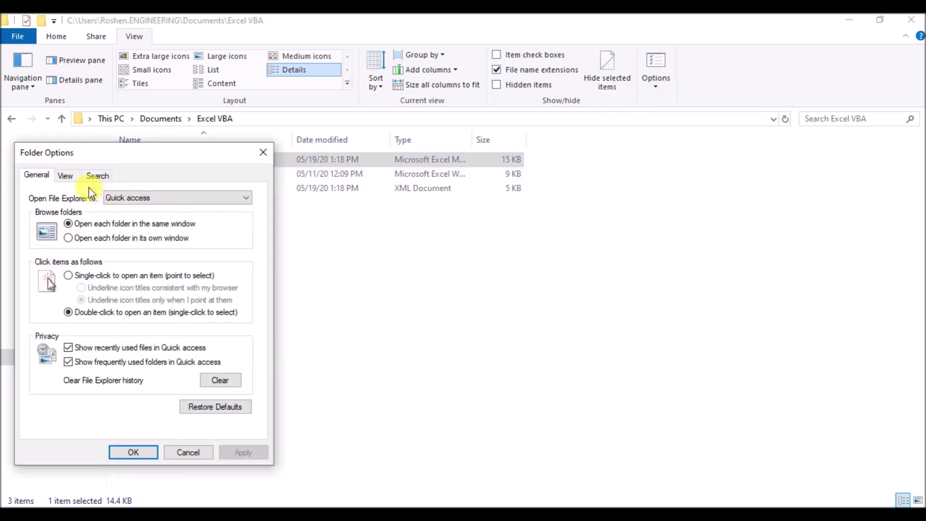
{"action": "left_click", "coordinate": [65, 176]}
{"action": "left_click_drag", "start_coordinate": [135, 160], "coordinate": [418, 144]}
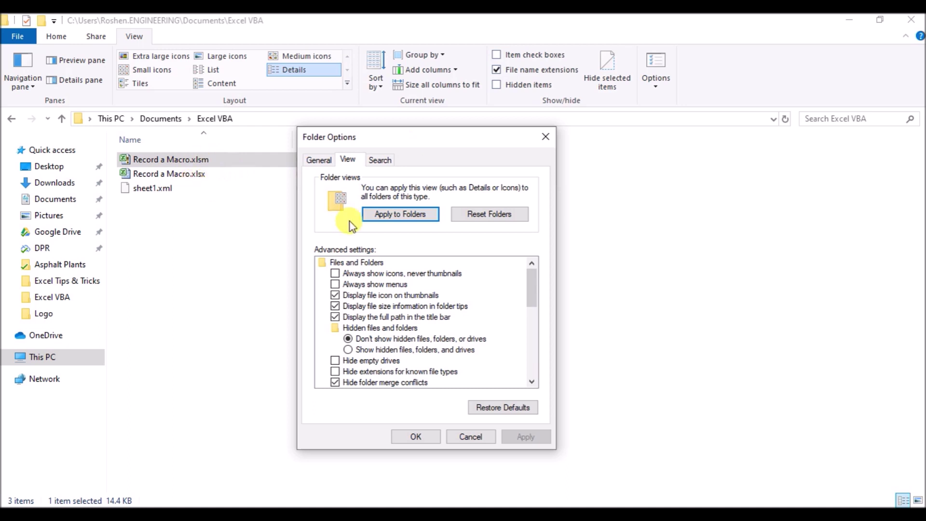
{"action": "left_click", "coordinate": [364, 376]}
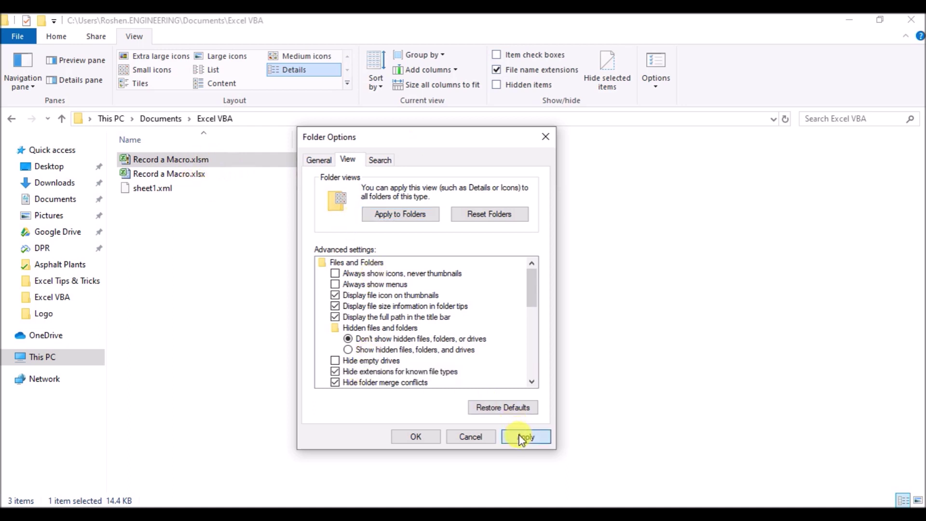
{"action": "left_click", "coordinate": [525, 437]}
{"action": "left_click", "coordinate": [418, 431]}
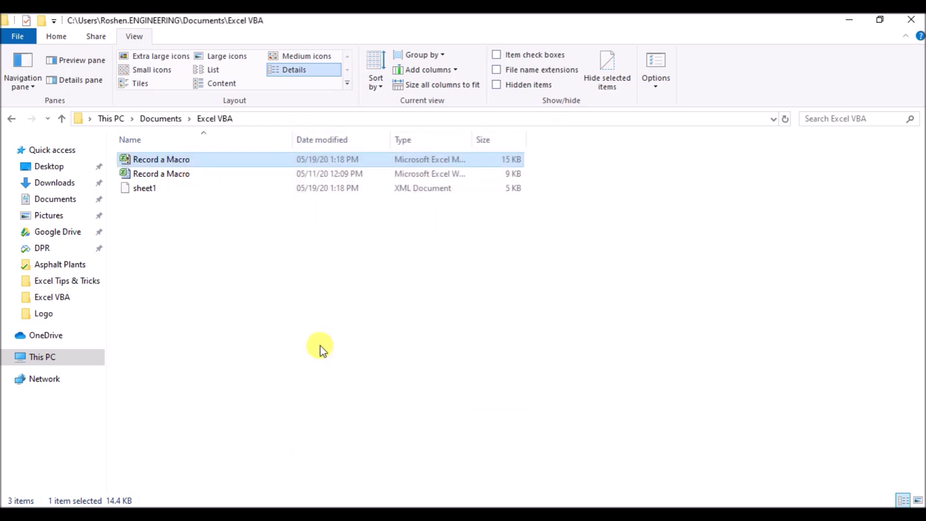